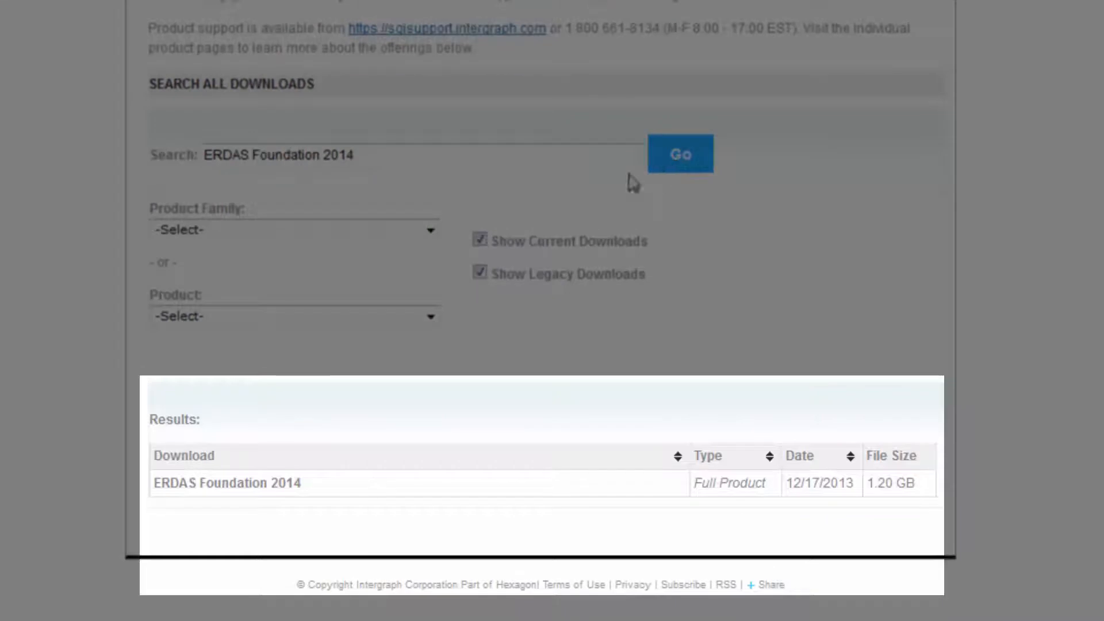
Open the ERDAS Foundation 2014 result and start its download with Download Now.
left_click(245, 489)
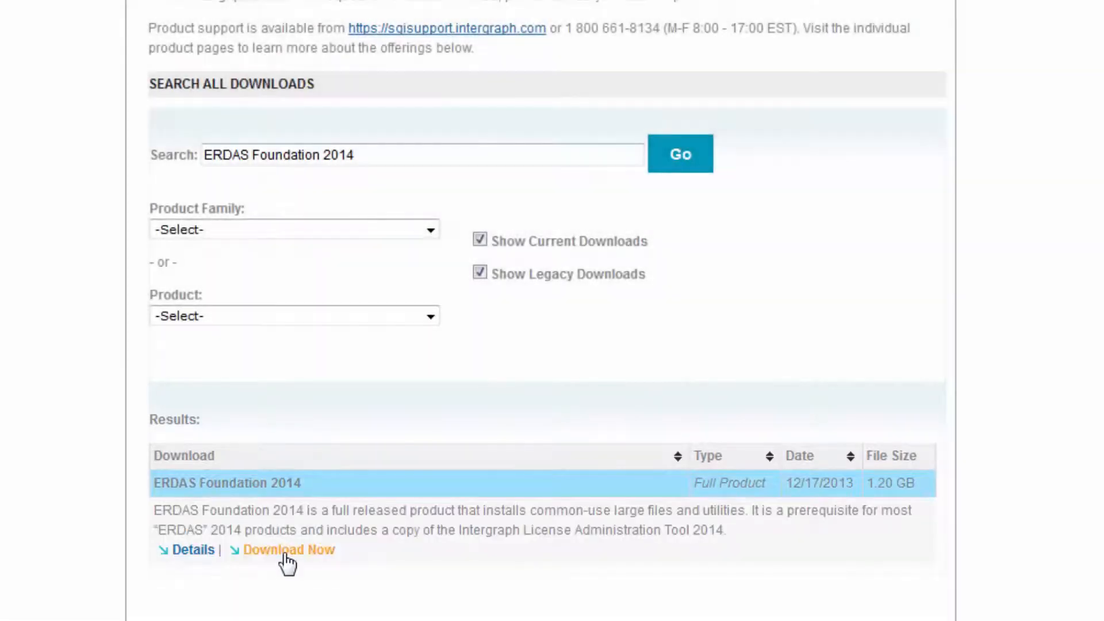
left_click(287, 551)
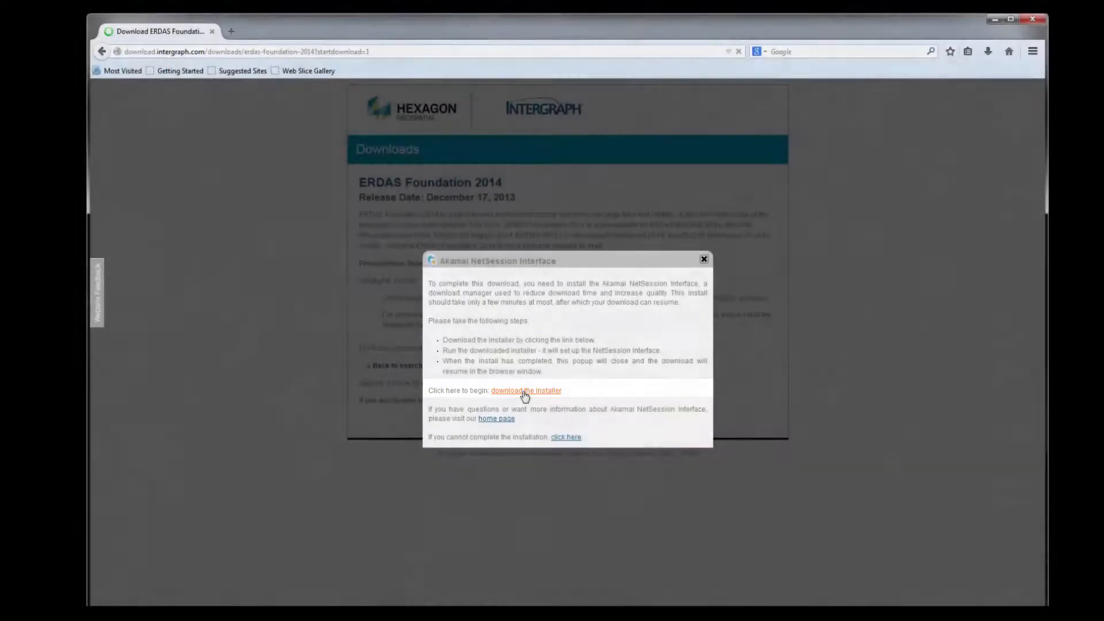
Download and run the Akamai NetSession installer.exe, accepting its license agreement.
left_click(525, 393)
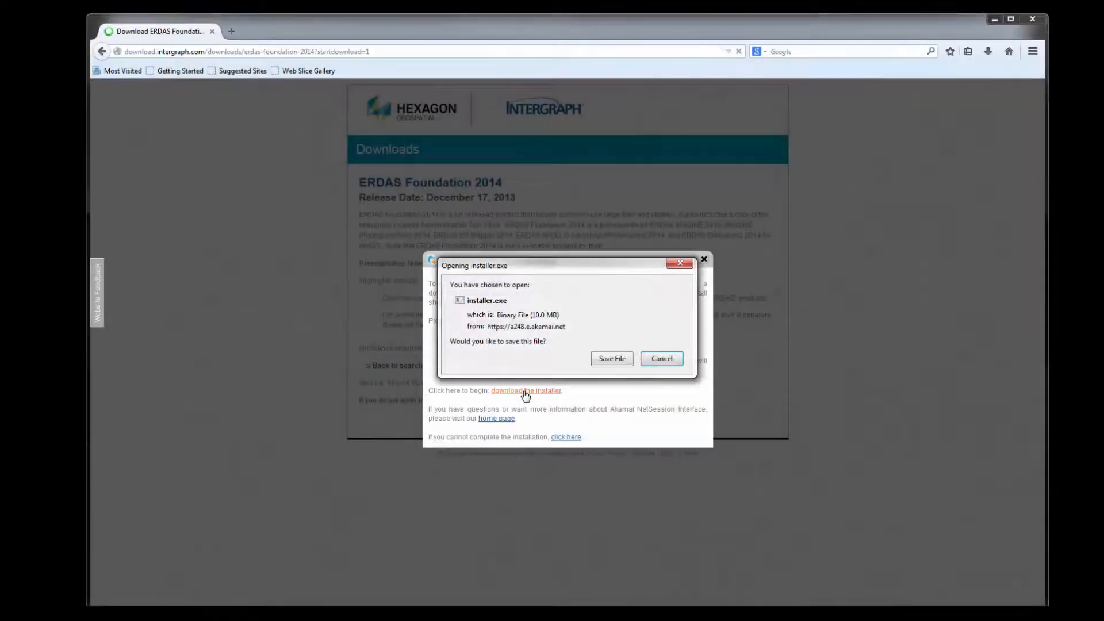
left_click(610, 360)
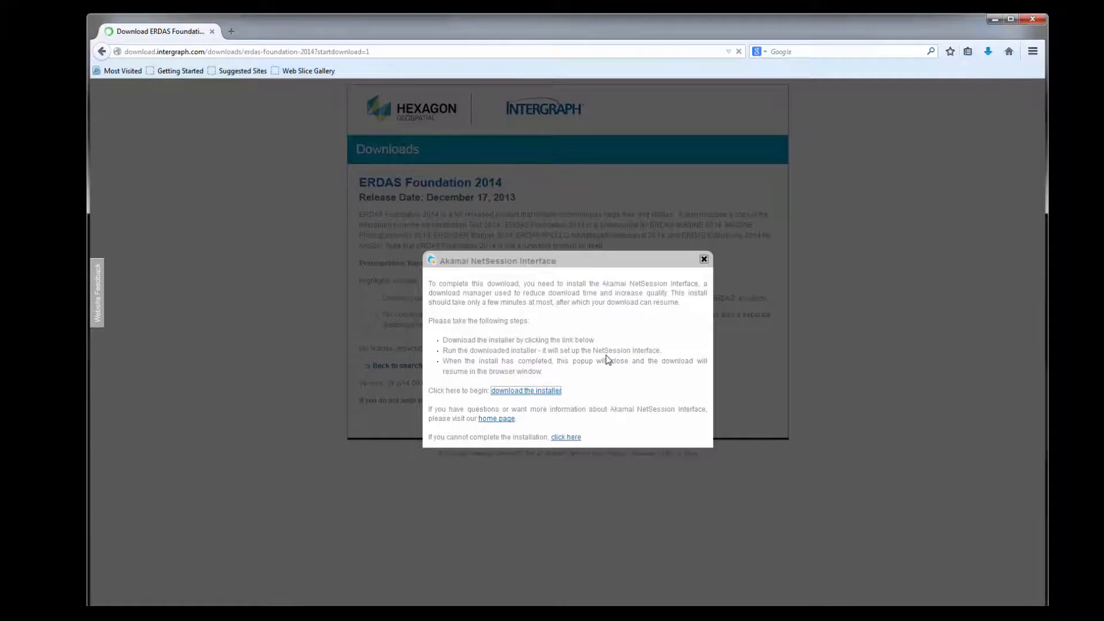
left_click(988, 51)
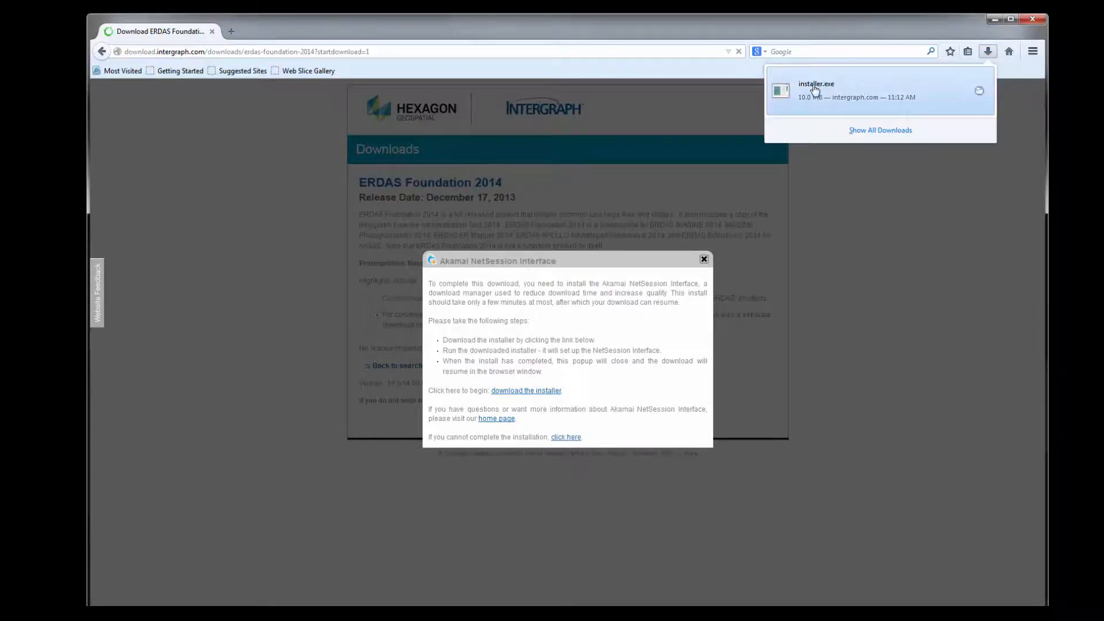
left_click(815, 89)
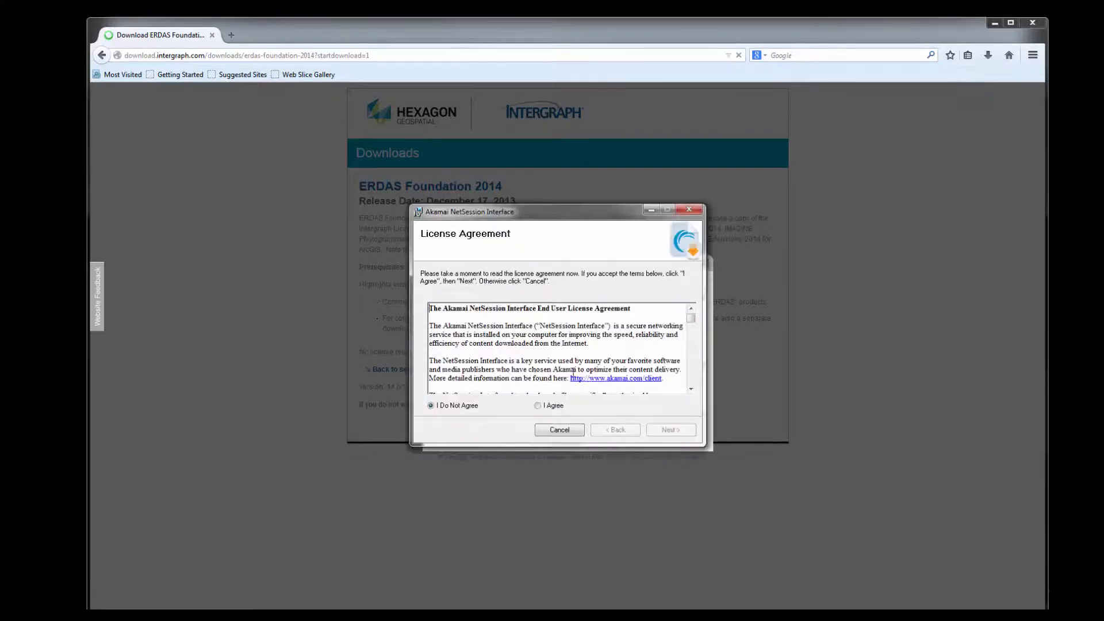
left_click(539, 406)
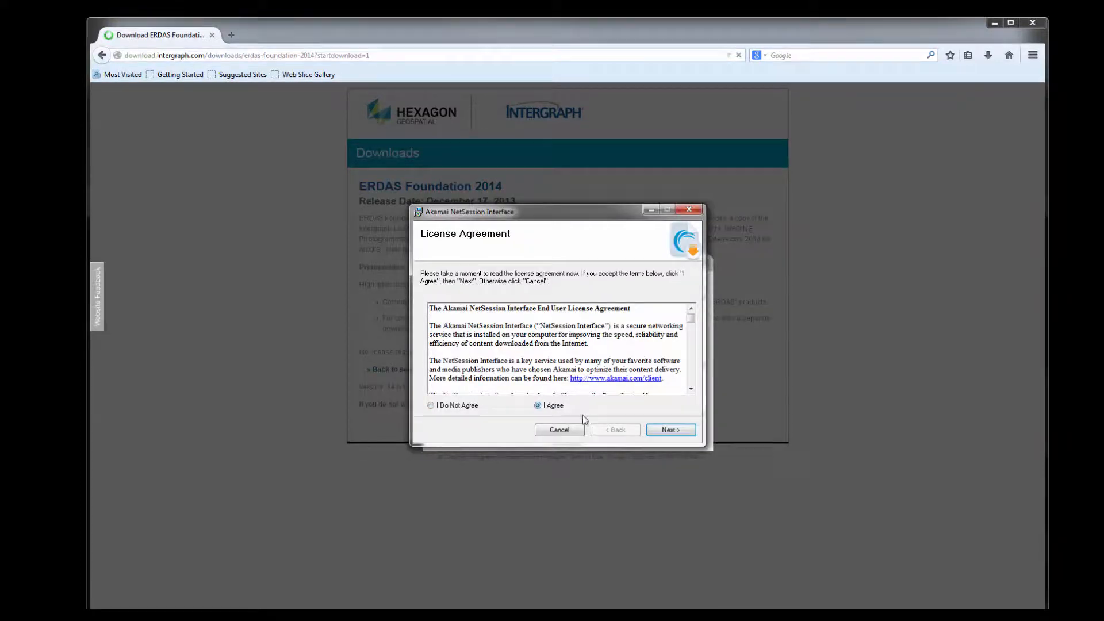
left_click(671, 431)
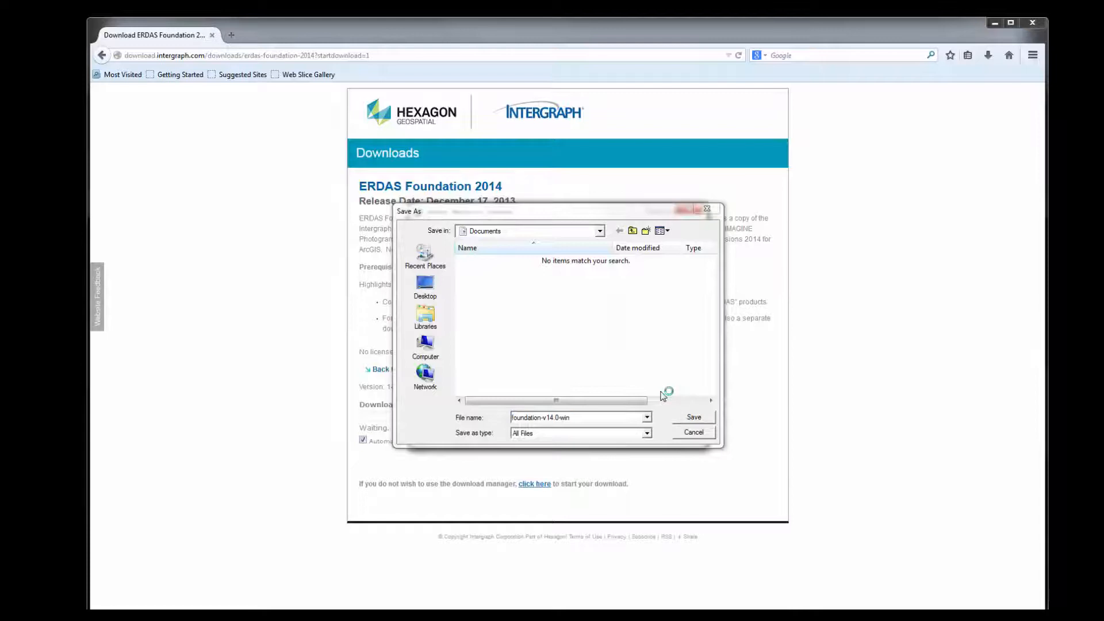
Save the foundation-v14.0-win archive to Documents and close the NetSession notice.
left_click(693, 418)
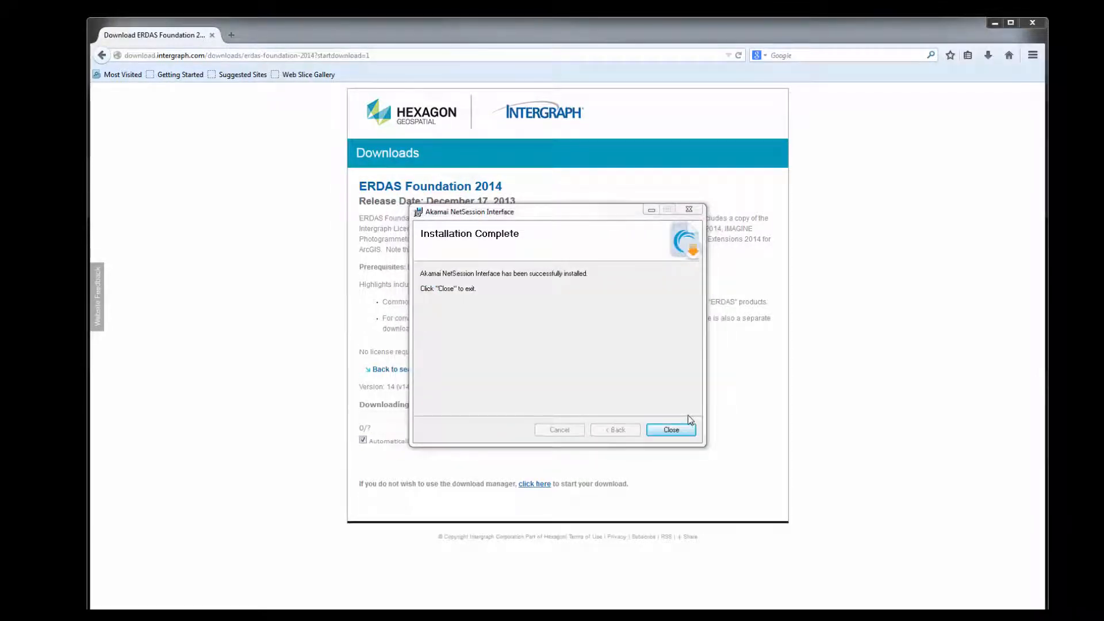
left_click(671, 431)
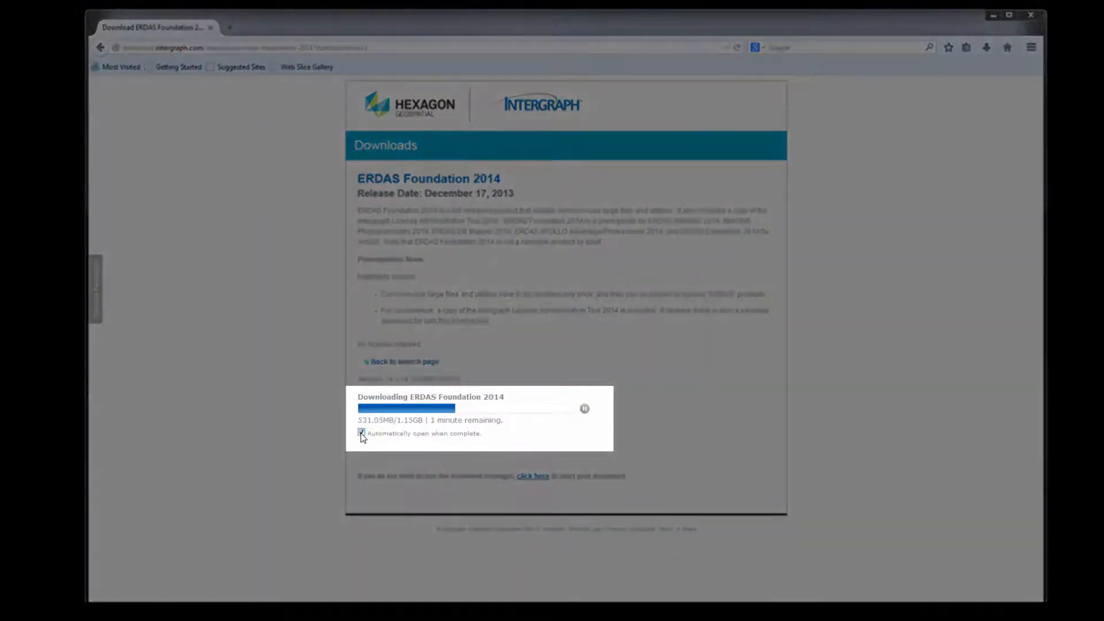
left_click(361, 433)
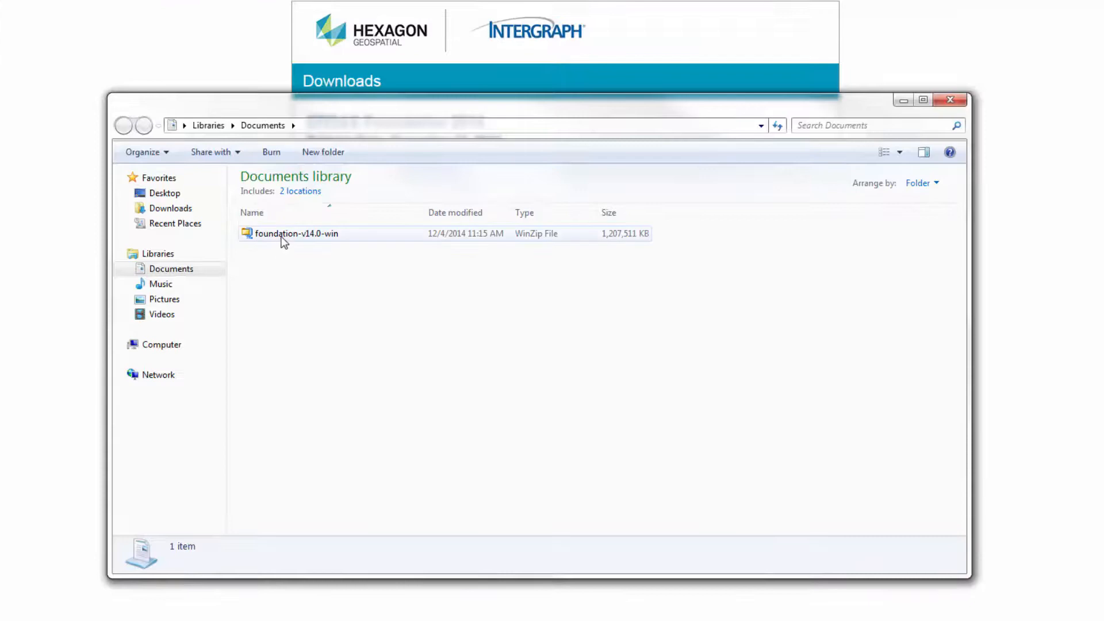
Extract foundation-v14.0-win with 7-Zip into its own folder and run its Setup.
right_click(284, 242)
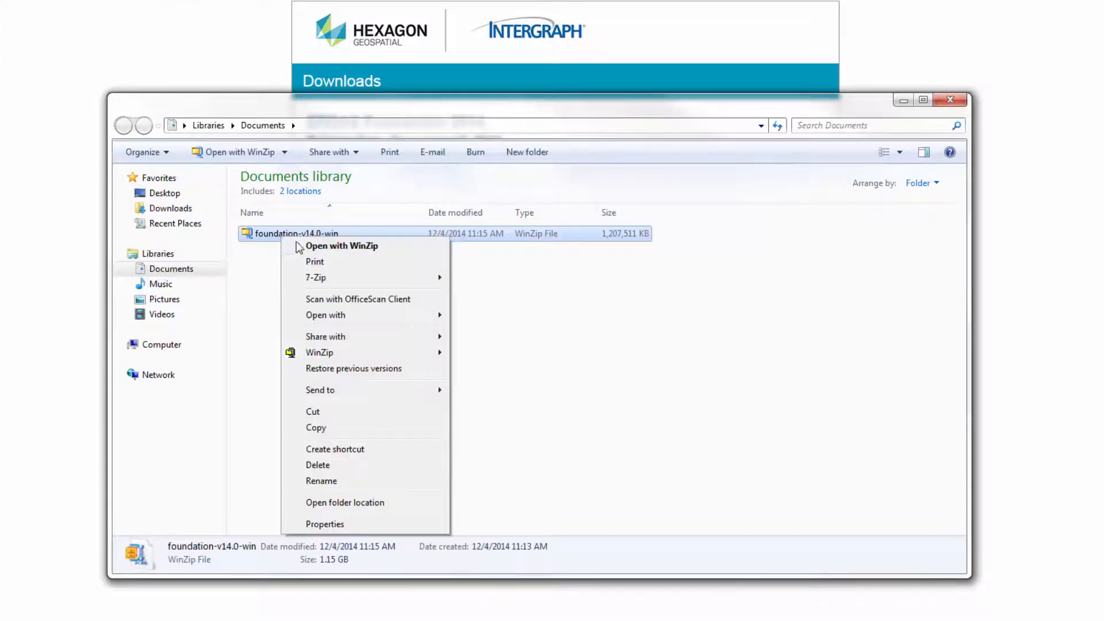
mouse_move(316, 277)
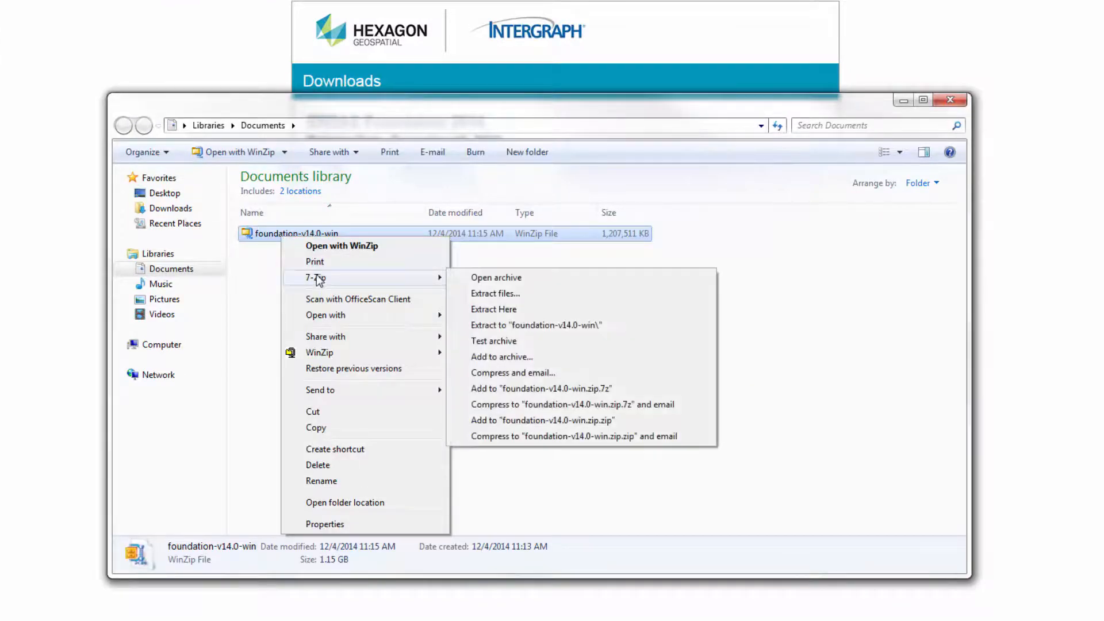
left_click(504, 326)
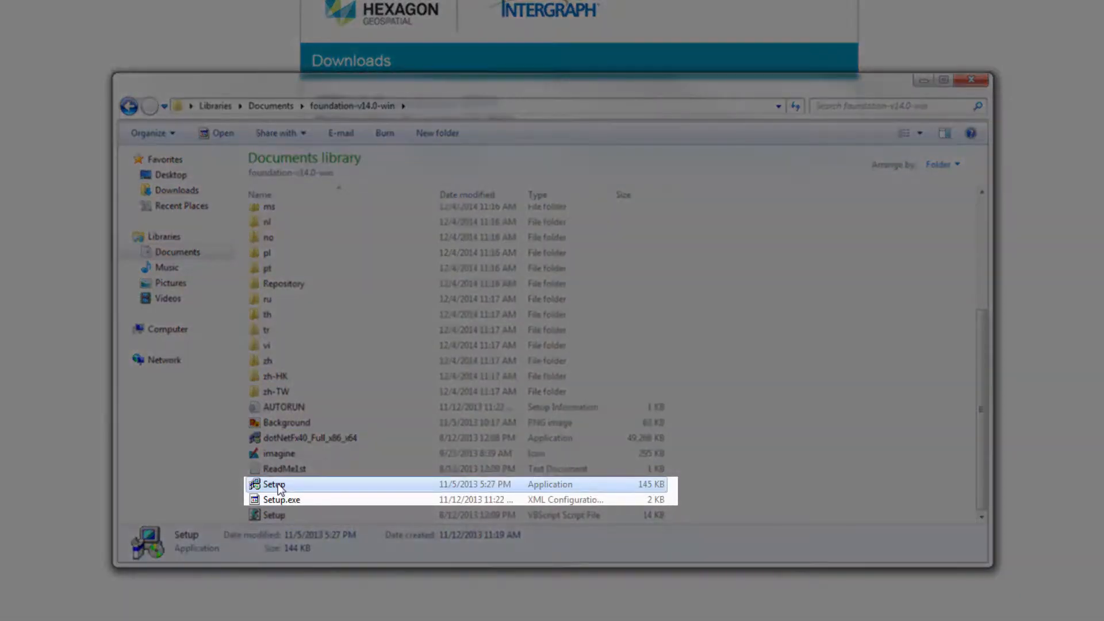
double_click(274, 484)
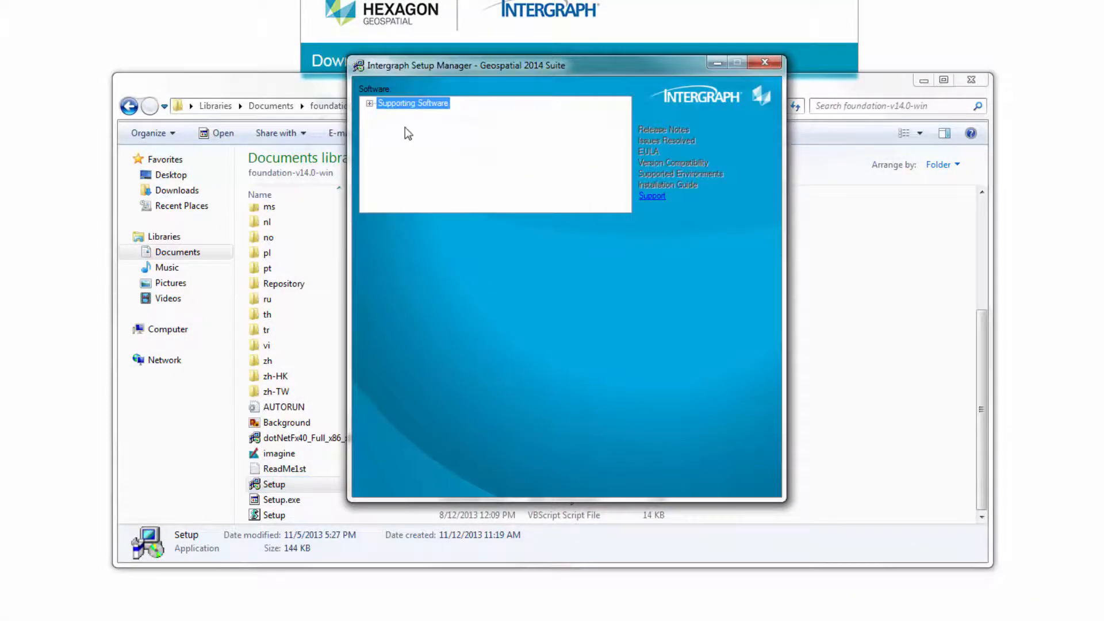
Select ERDAS Foundation 2014 under Supporting Software and install the Intergraph Licensing prerequisite.
left_click(370, 104)
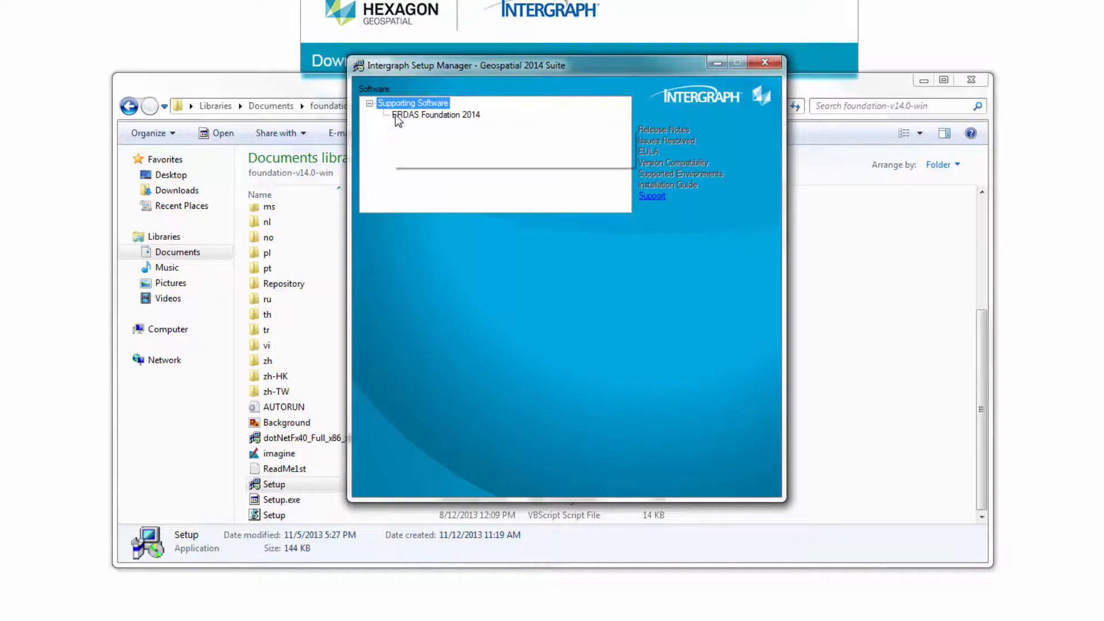
left_click(425, 117)
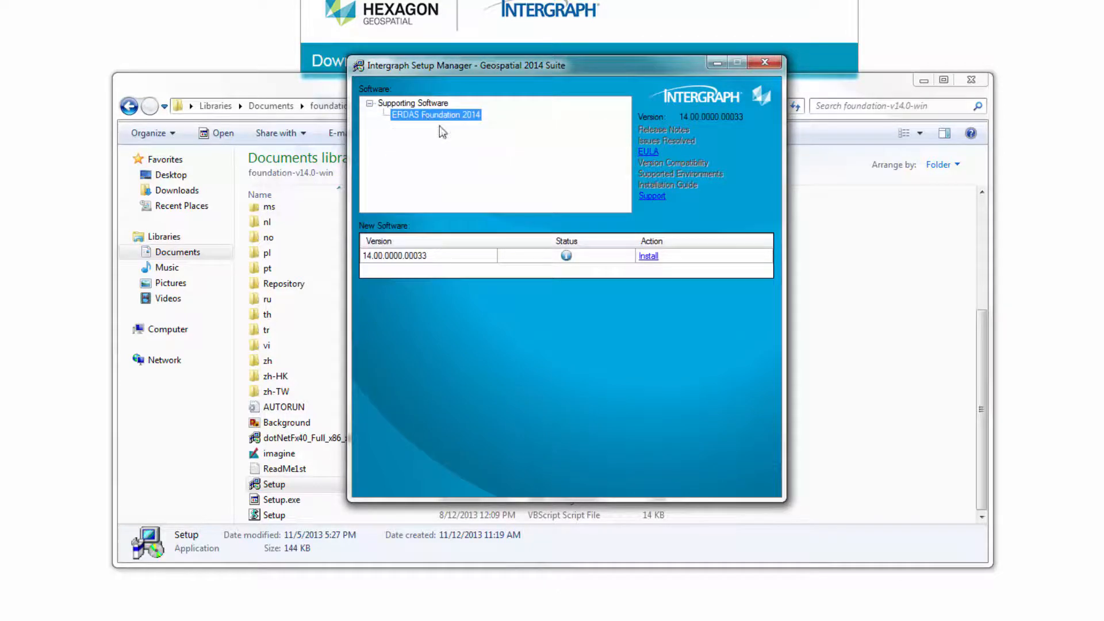
left_click(644, 257)
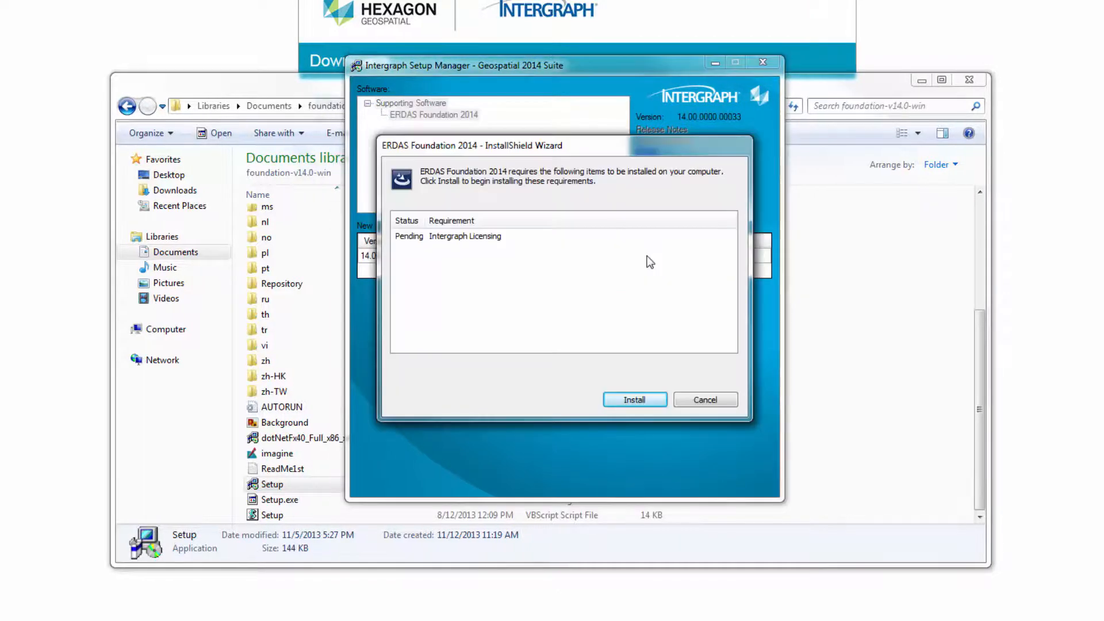
left_click(631, 401)
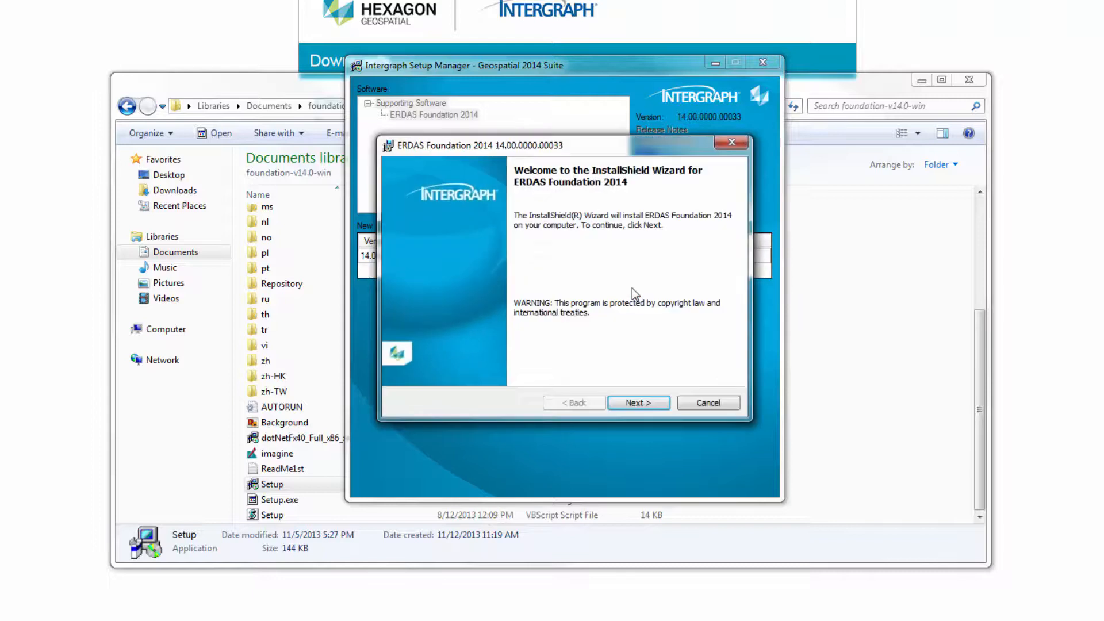
Complete the ERDAS Foundation 2014 wizard with the EULA accepted, then close Setup Manager and Explorer.
left_click(638, 402)
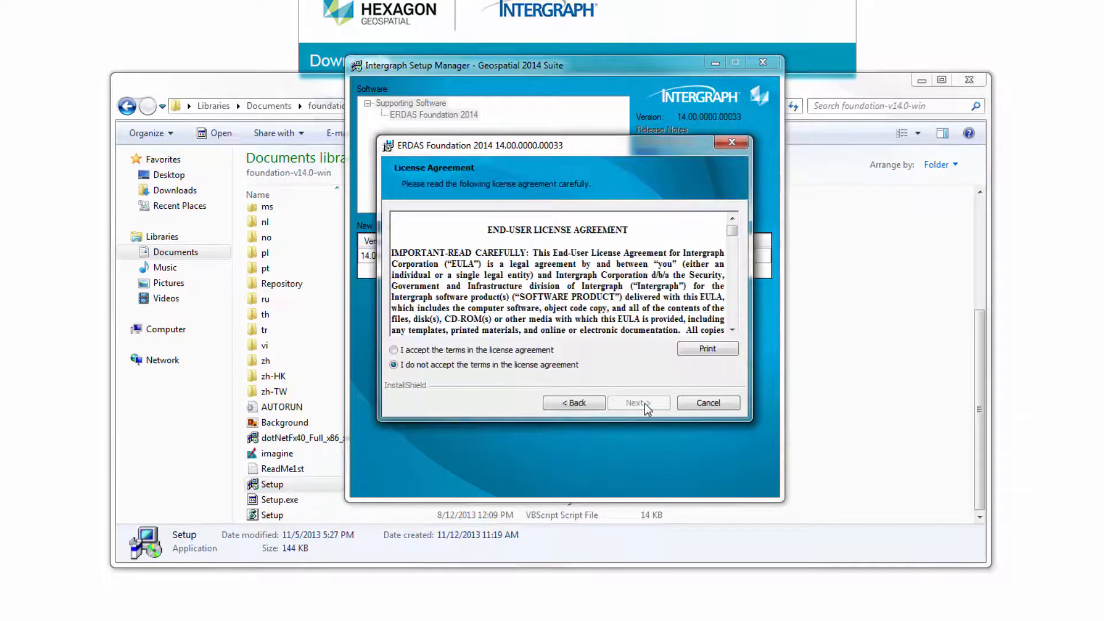
left_click(394, 350)
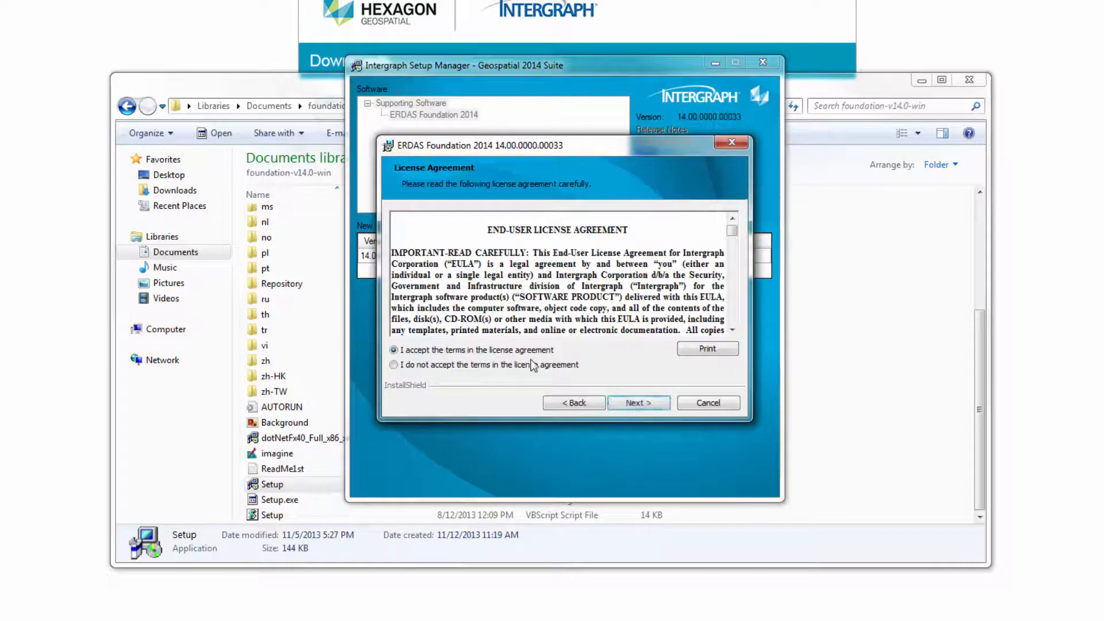
left_click(643, 403)
left_click(643, 403)
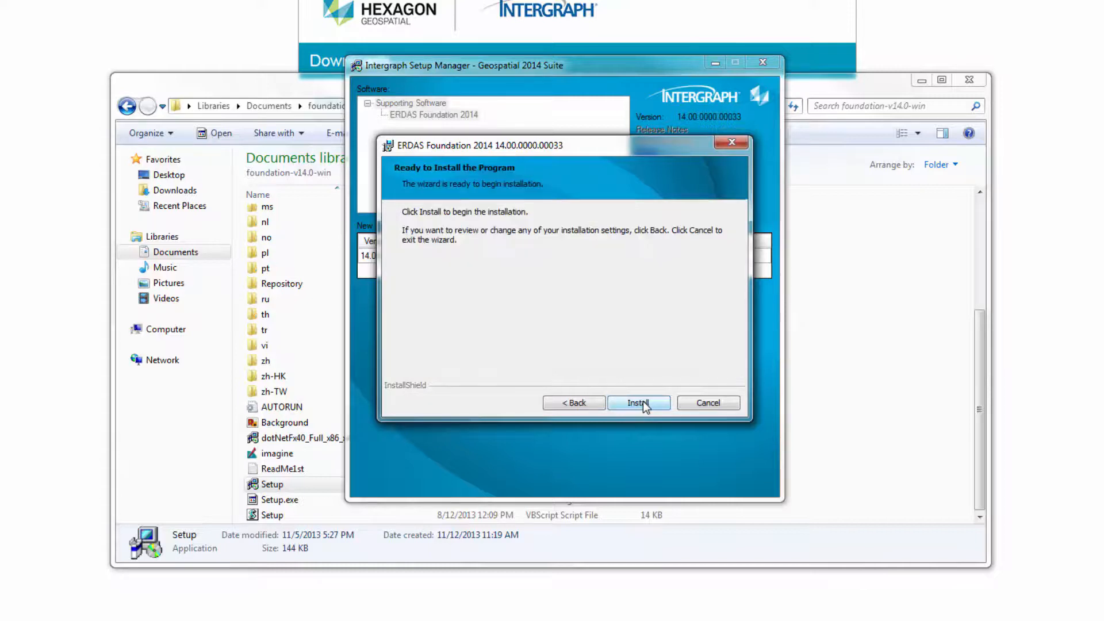
left_click(643, 402)
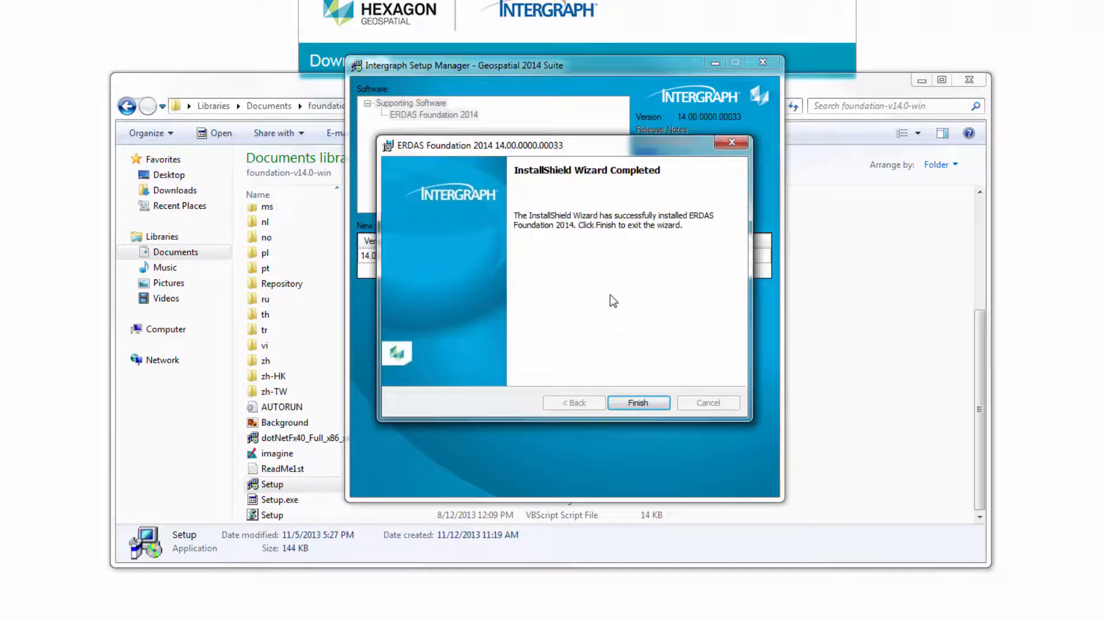
left_click(639, 402)
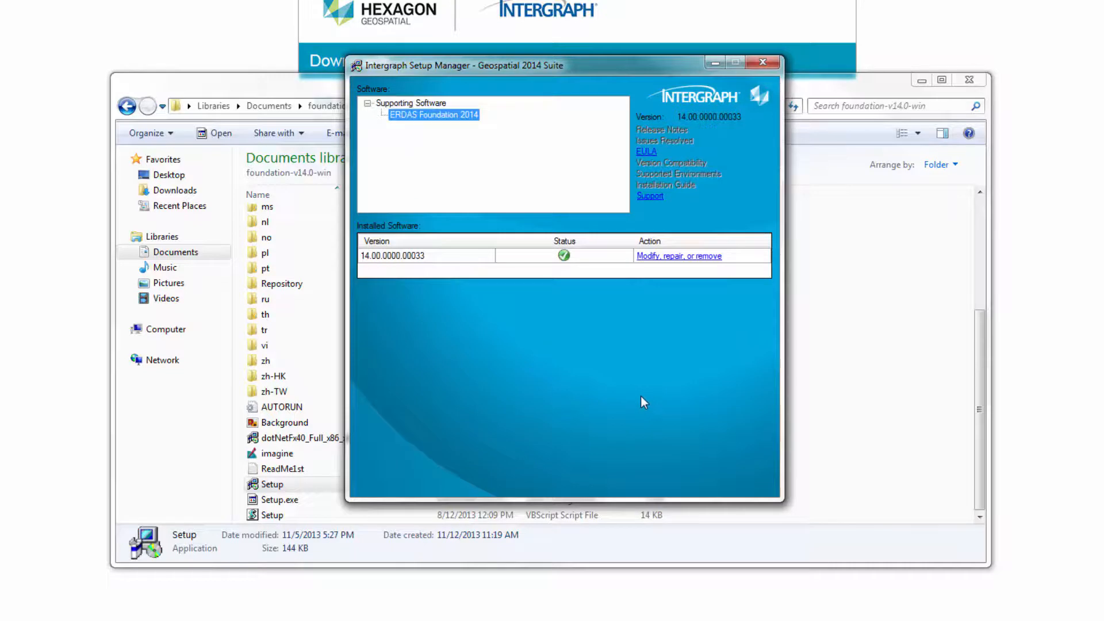
left_click(762, 62)
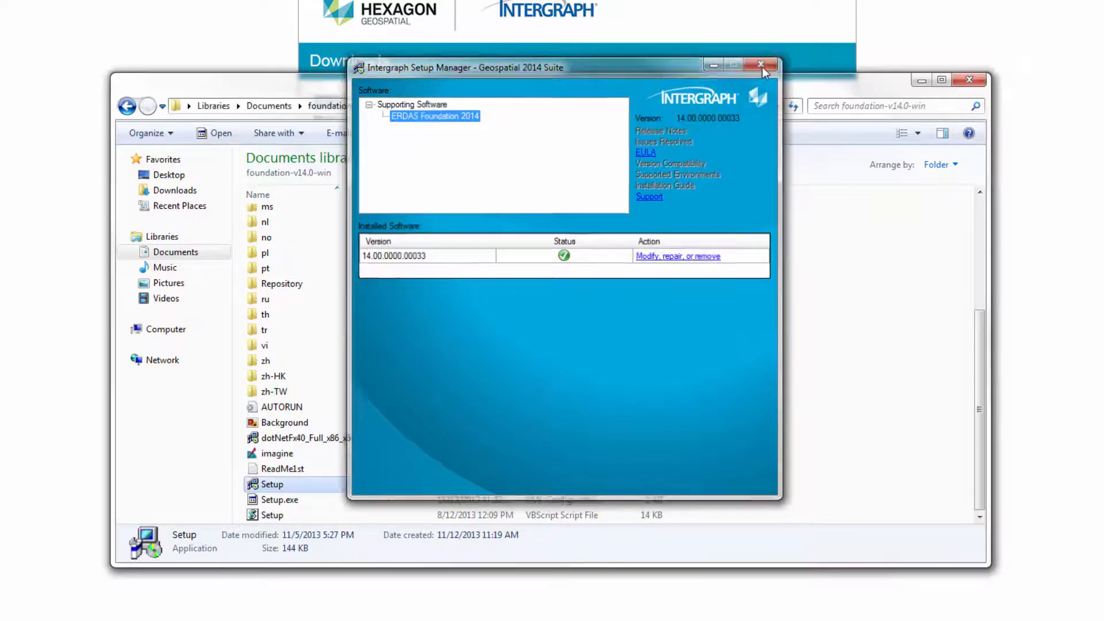
left_click(970, 80)
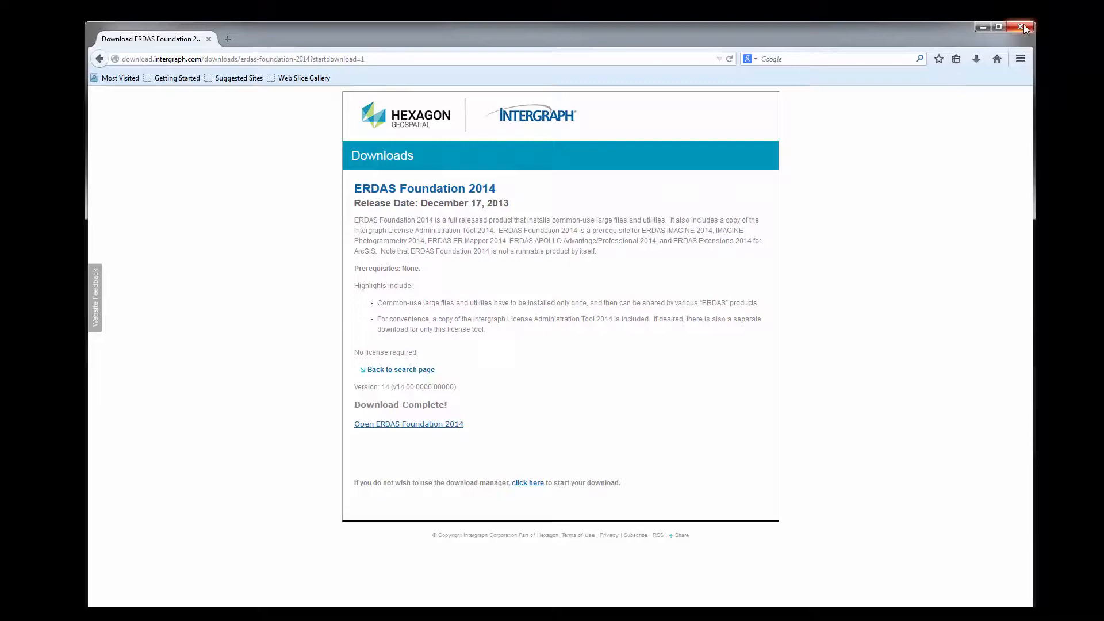
Launch Intergraph License Host ID from Intergraph Licensing 11.11.1 and choose Request license.
left_click(1022, 26)
key("super")
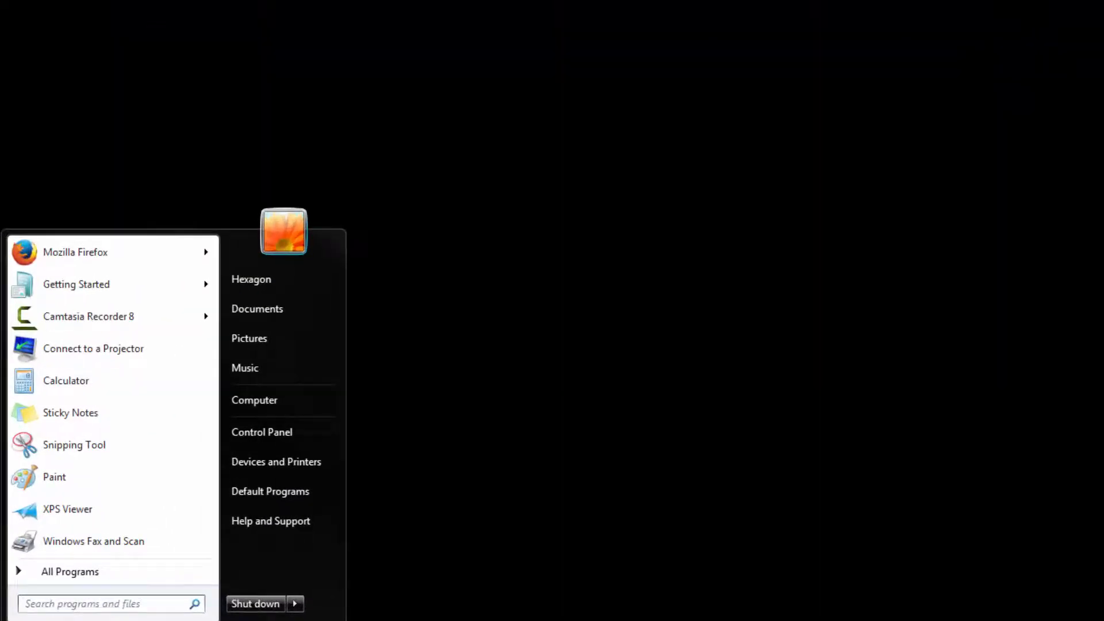
left_click(85, 575)
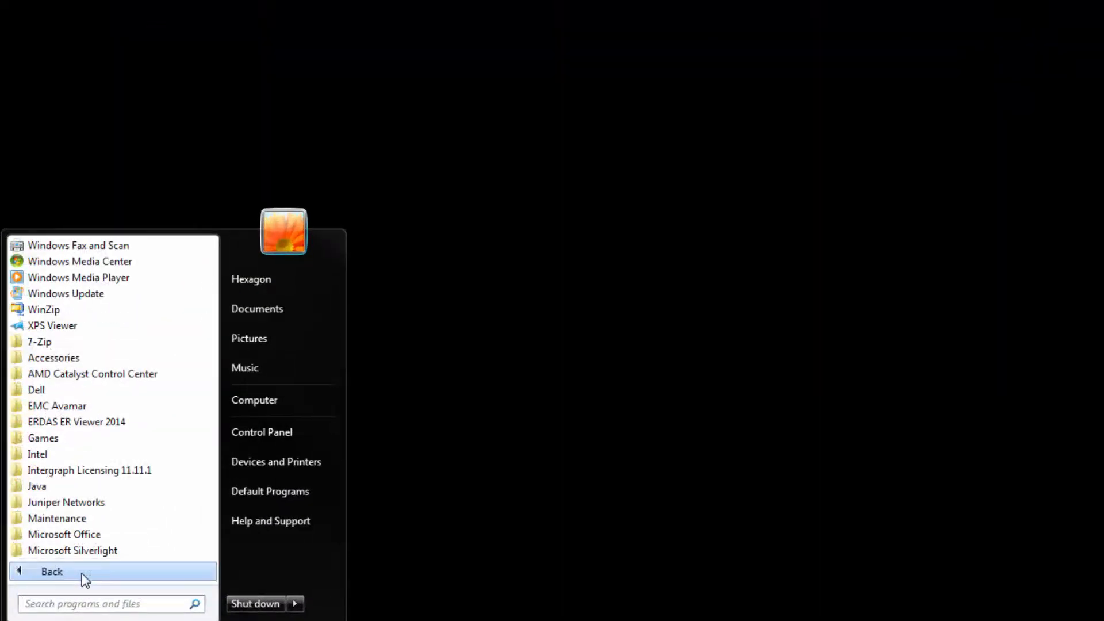
left_click(93, 470)
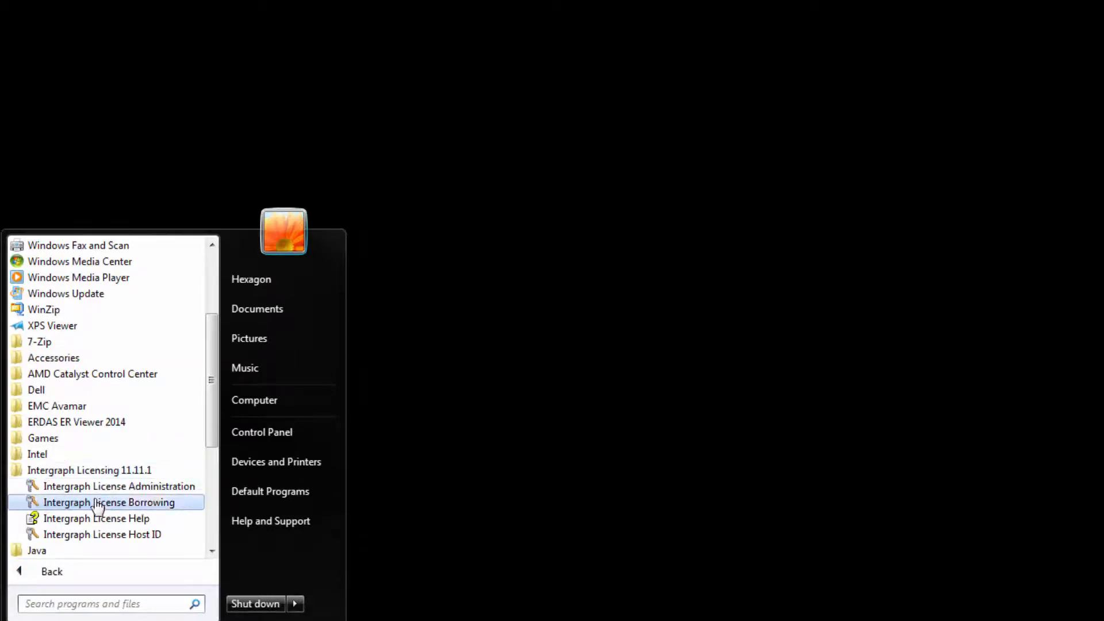
left_click(98, 534)
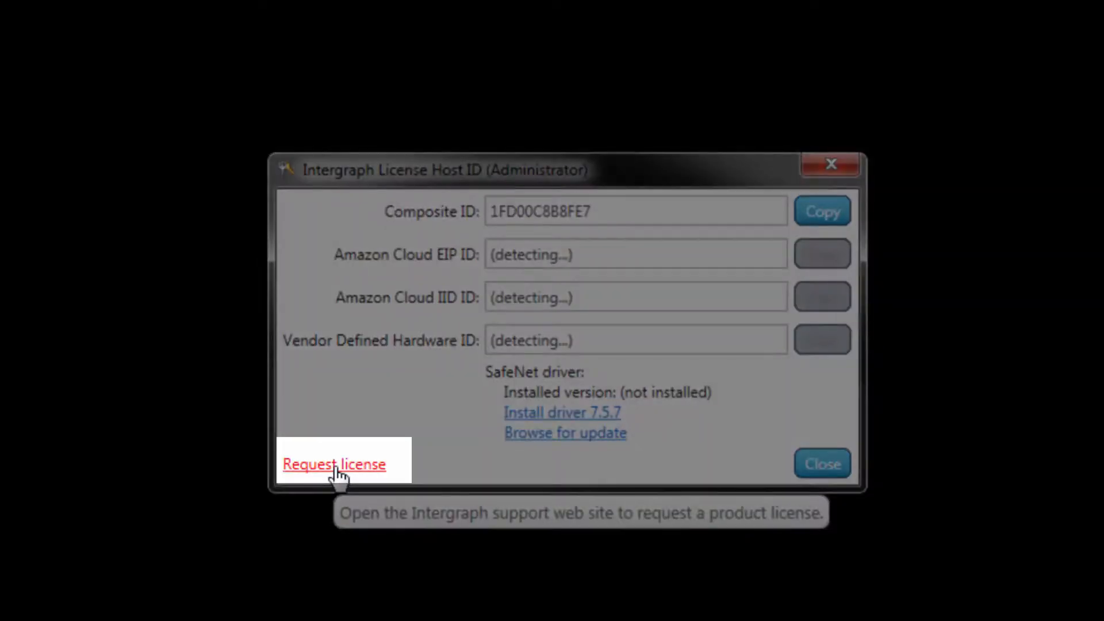
left_click(336, 466)
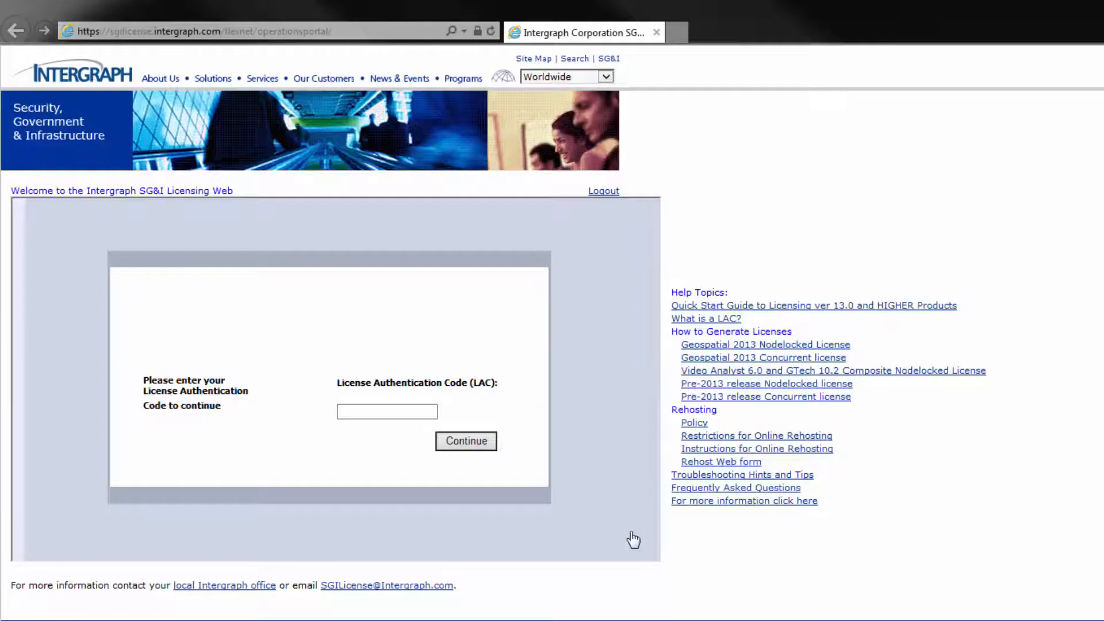
Enter the license authentication code and open the Generate Licenses list.
left_click(362, 411)
type("2014-")
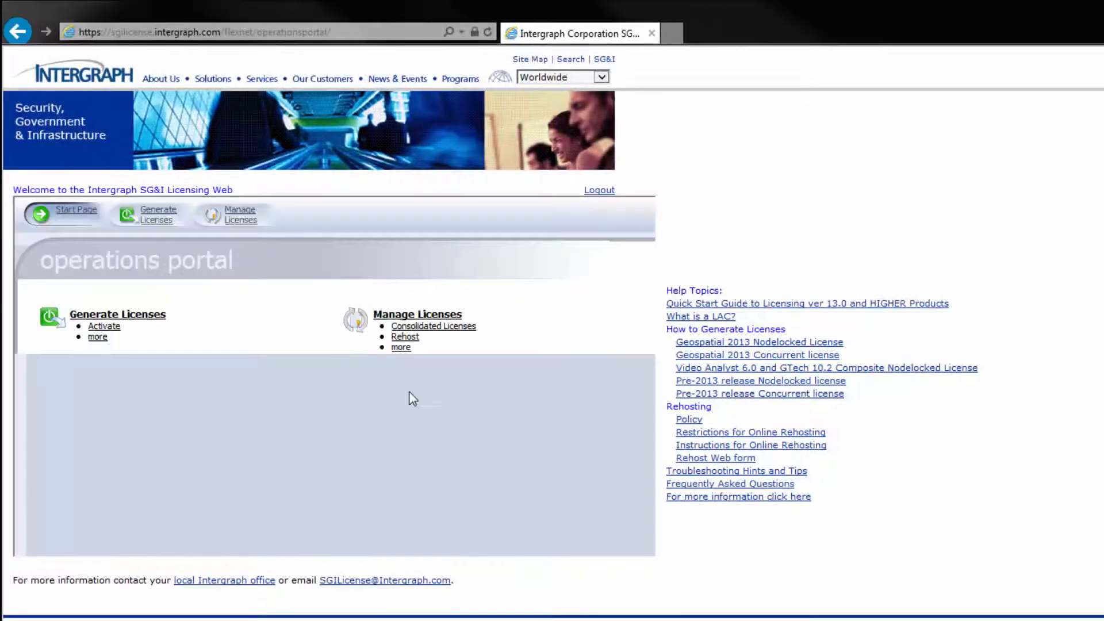
left_click(133, 315)
Select the IMAGINE ALL - 14 license, generate it and advance to host configuration.
scroll(473, 488, "down", 2)
scroll(473, 495, "down", 2)
left_click(43, 447)
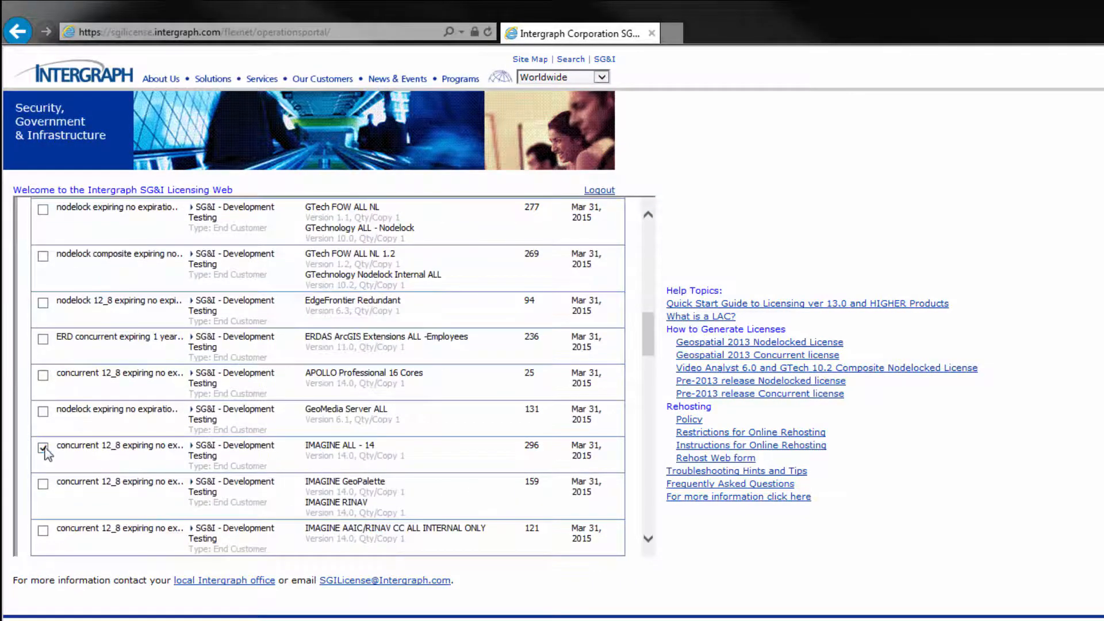
scroll(375, 460, "up", 4)
left_click(54, 380)
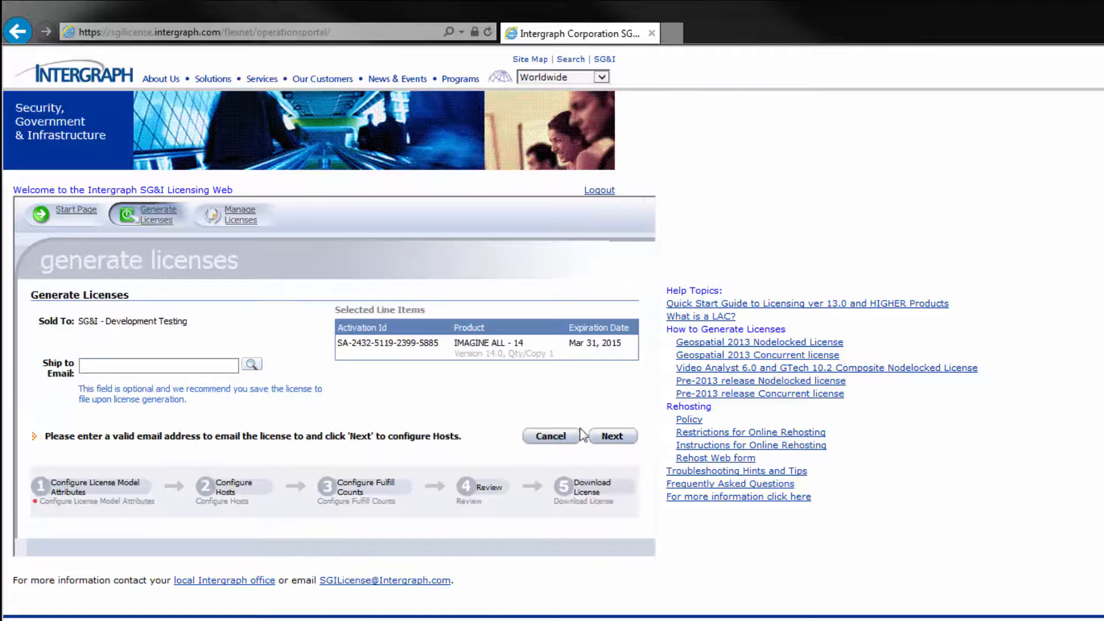
left_click(613, 436)
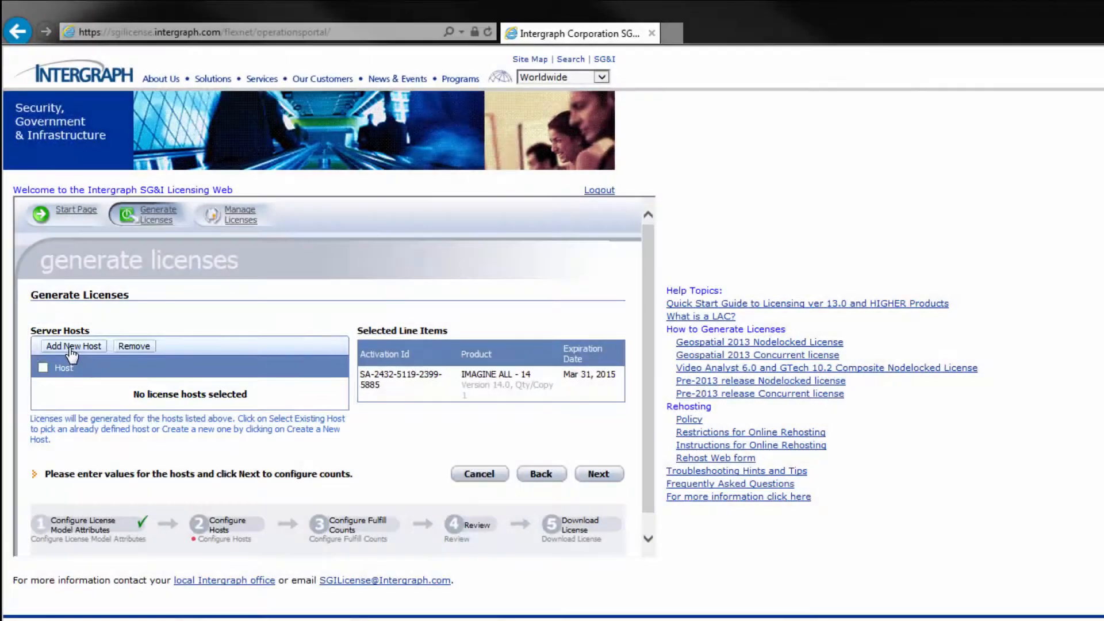
Add a COMPOSITE server host using the ID copied from the License Host ID tool.
left_click(71, 348)
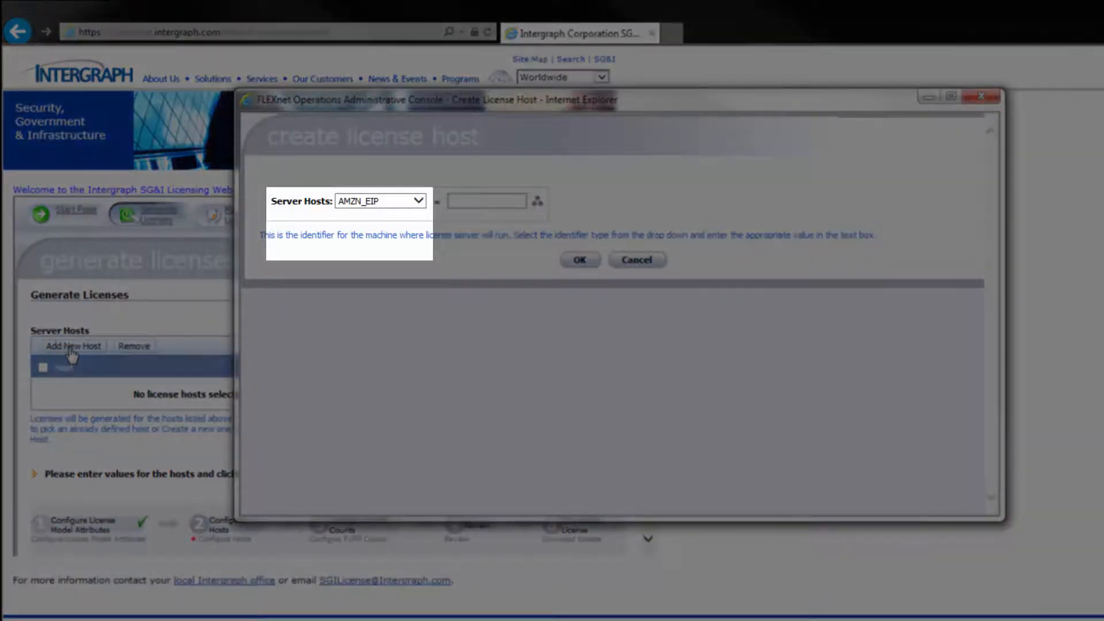
left_click(419, 202)
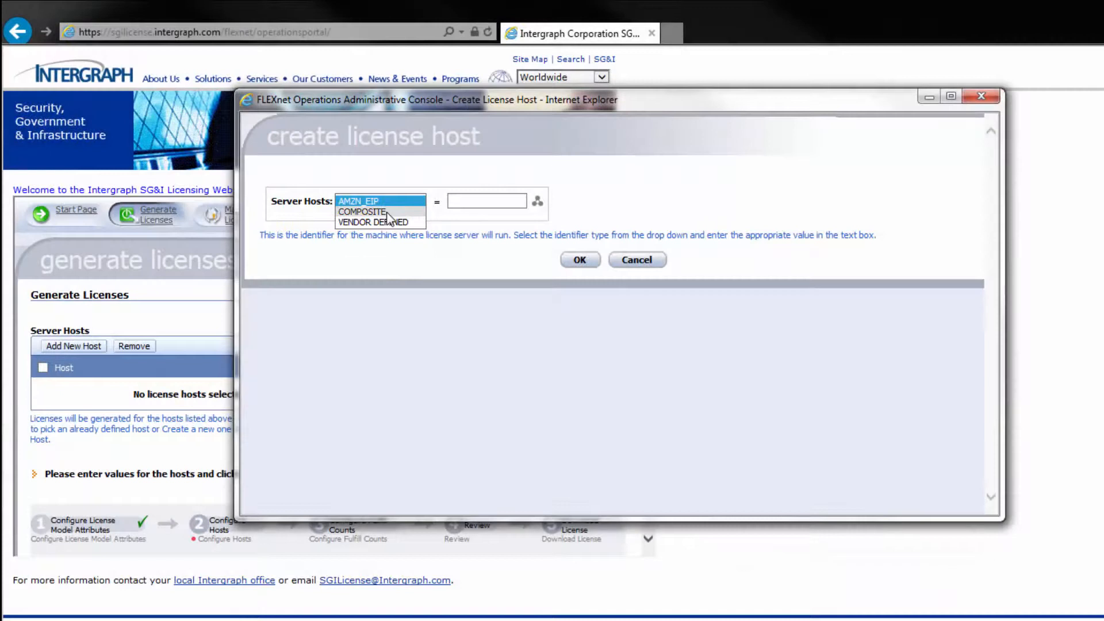
left_click(388, 212)
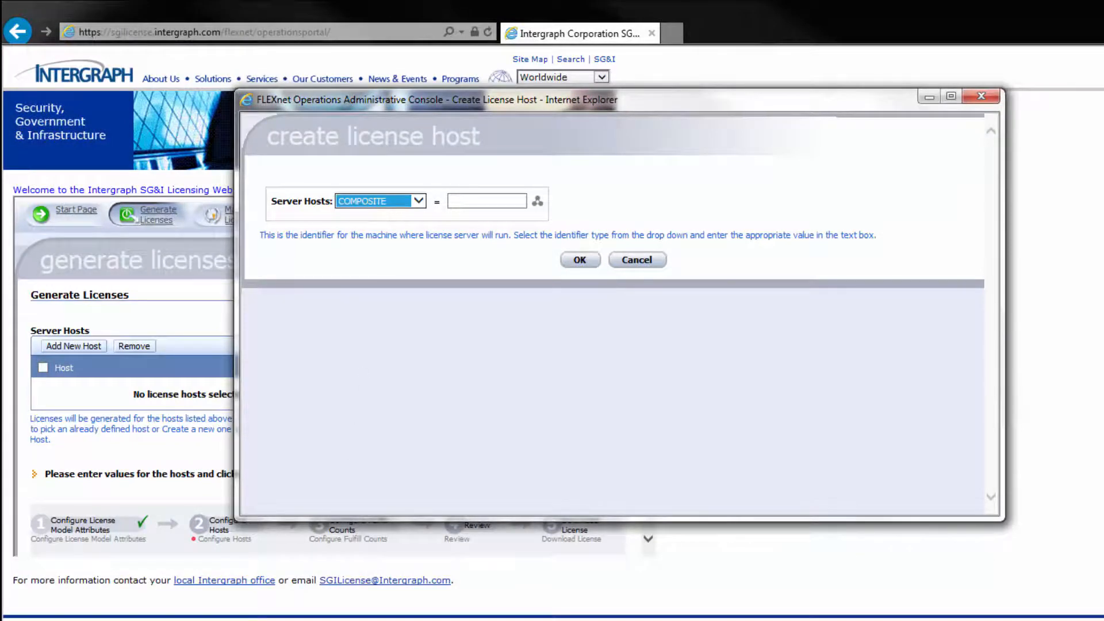
key("alt+Tab")
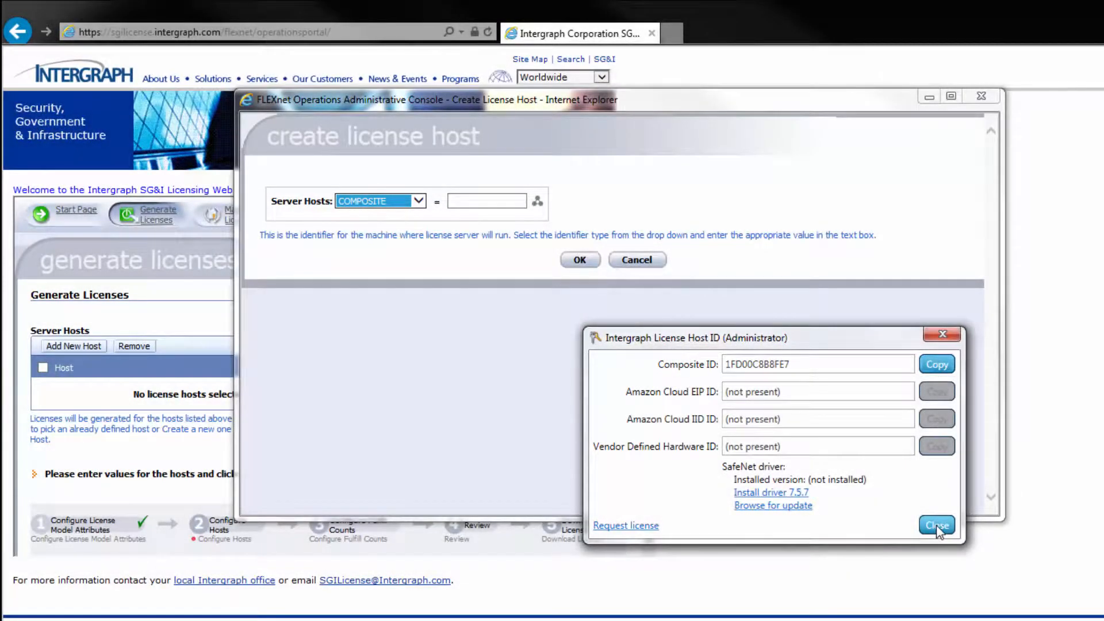
left_click(937, 526)
left_click(478, 201)
right_click(478, 201)
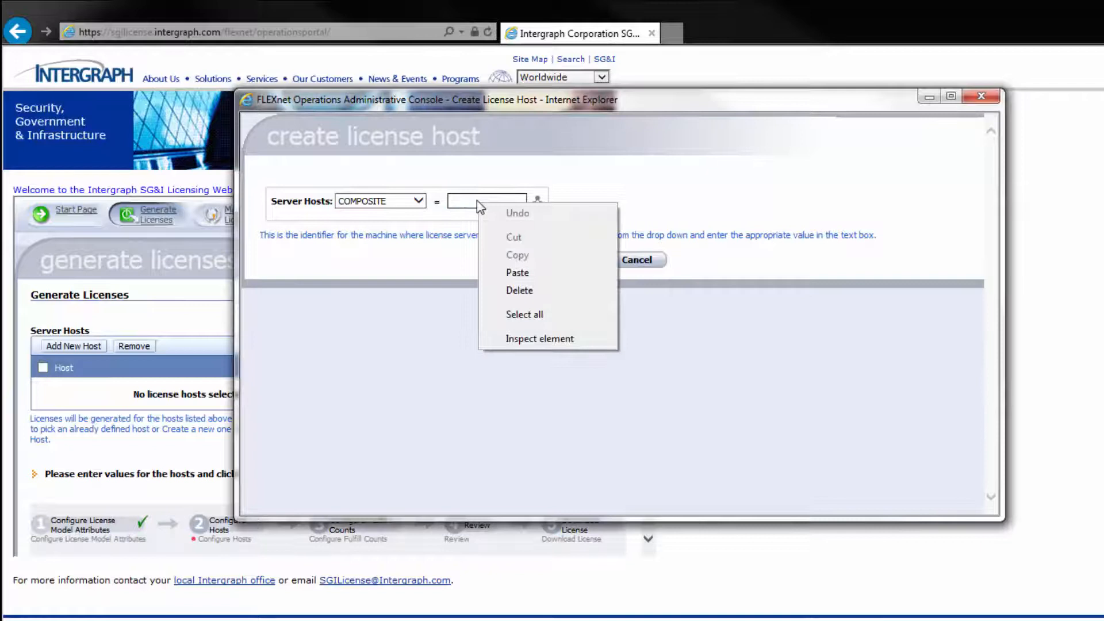
left_click(514, 273)
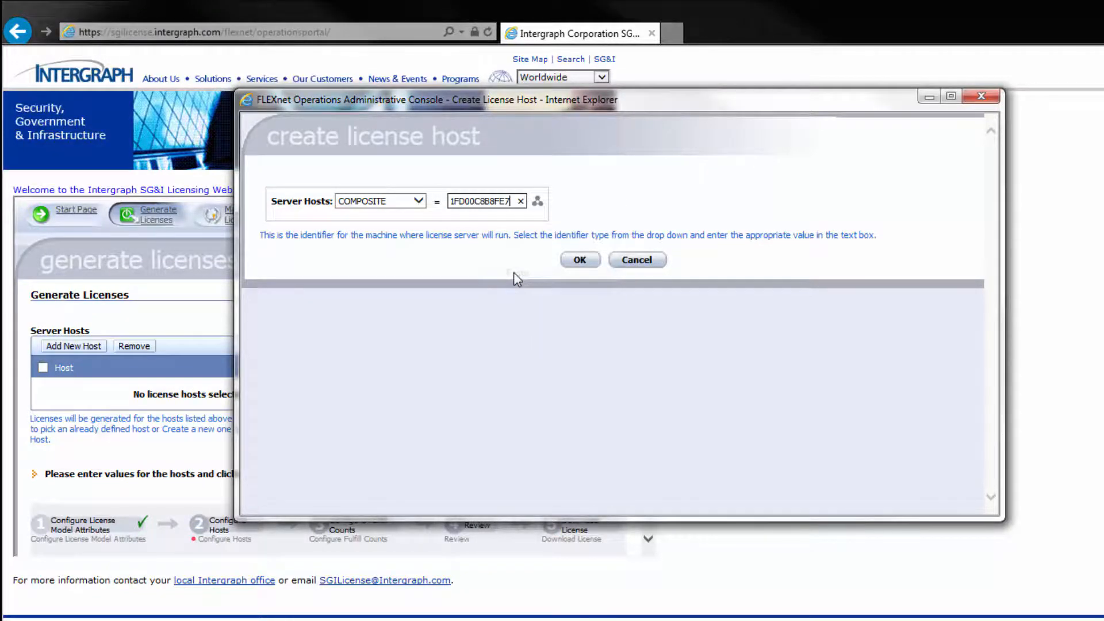
left_click(578, 260)
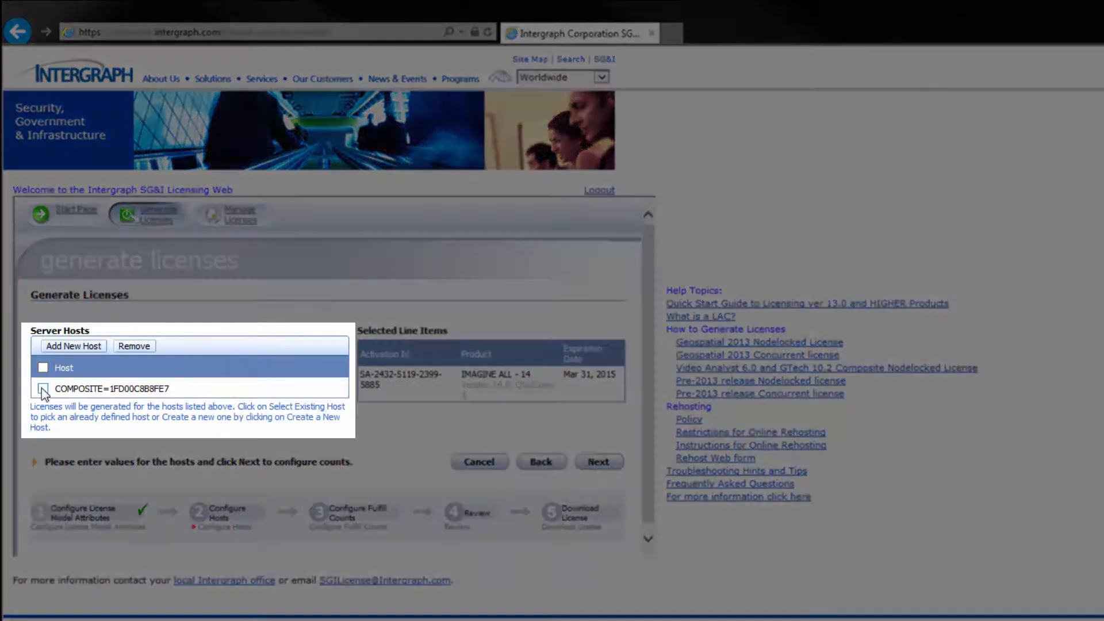
Select the COMPOSITE host, keep fulfill count 1, and generate the IMAGINE ALL - 14 license.
left_click(42, 388)
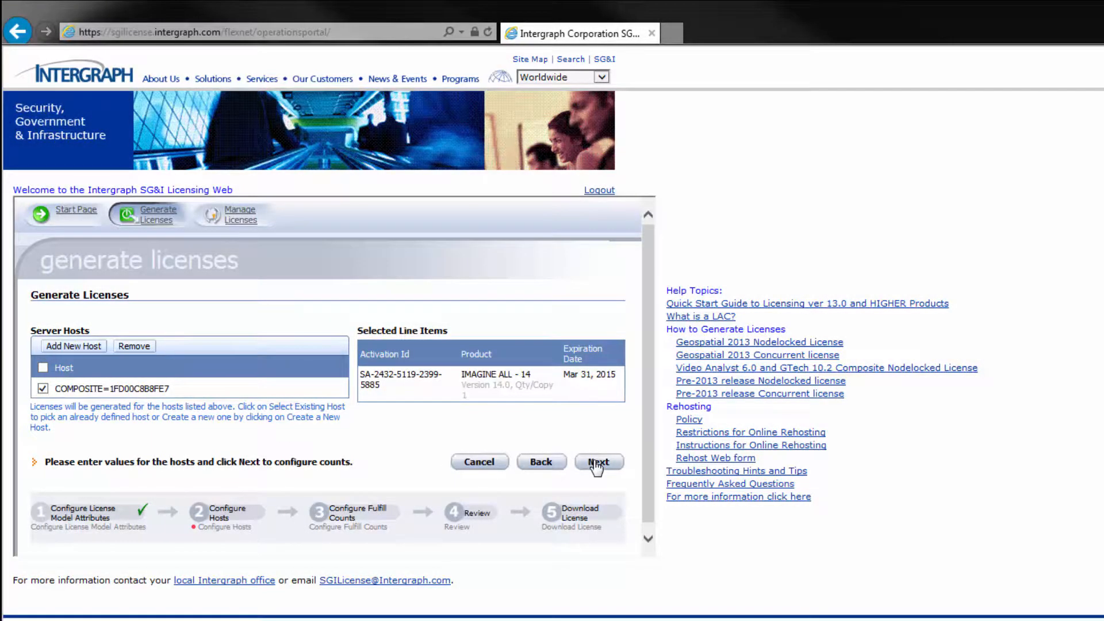
left_click(598, 463)
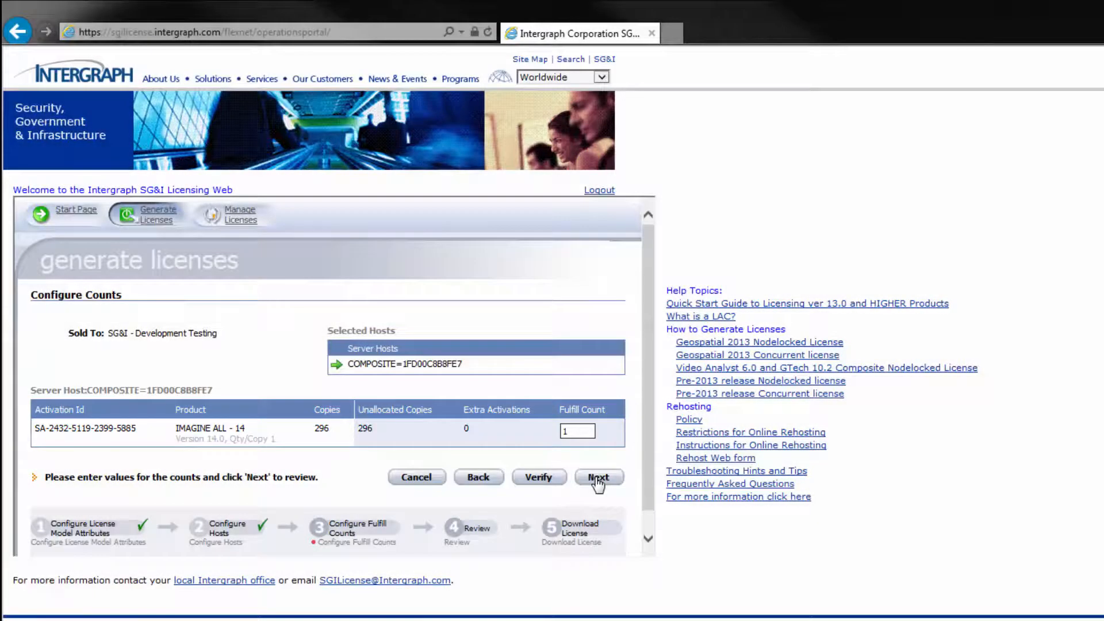
left_click(598, 479)
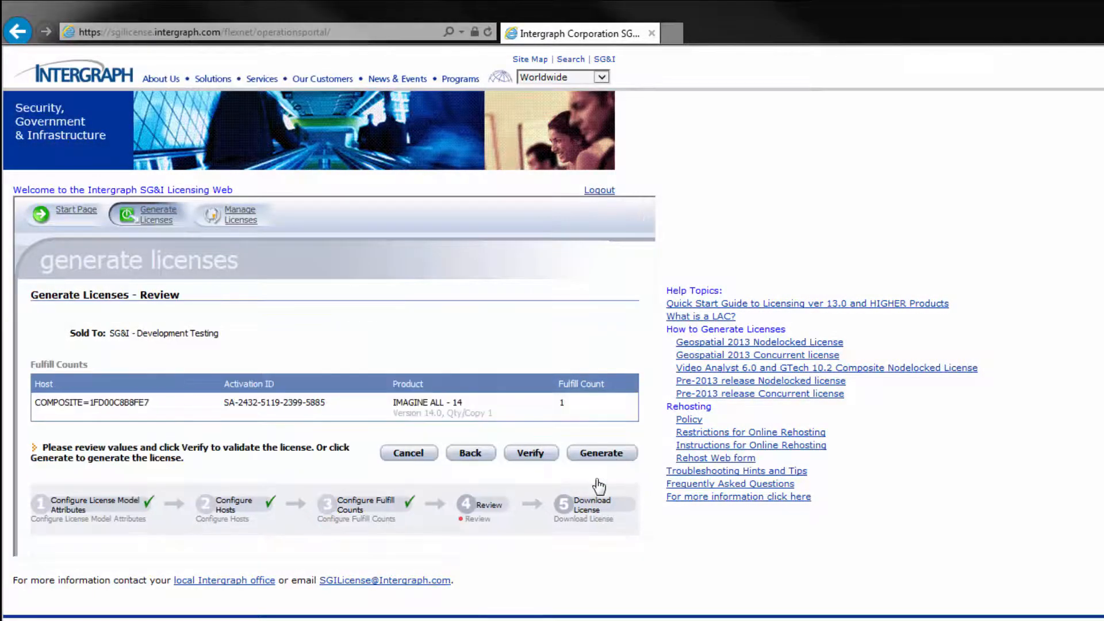
left_click(600, 457)
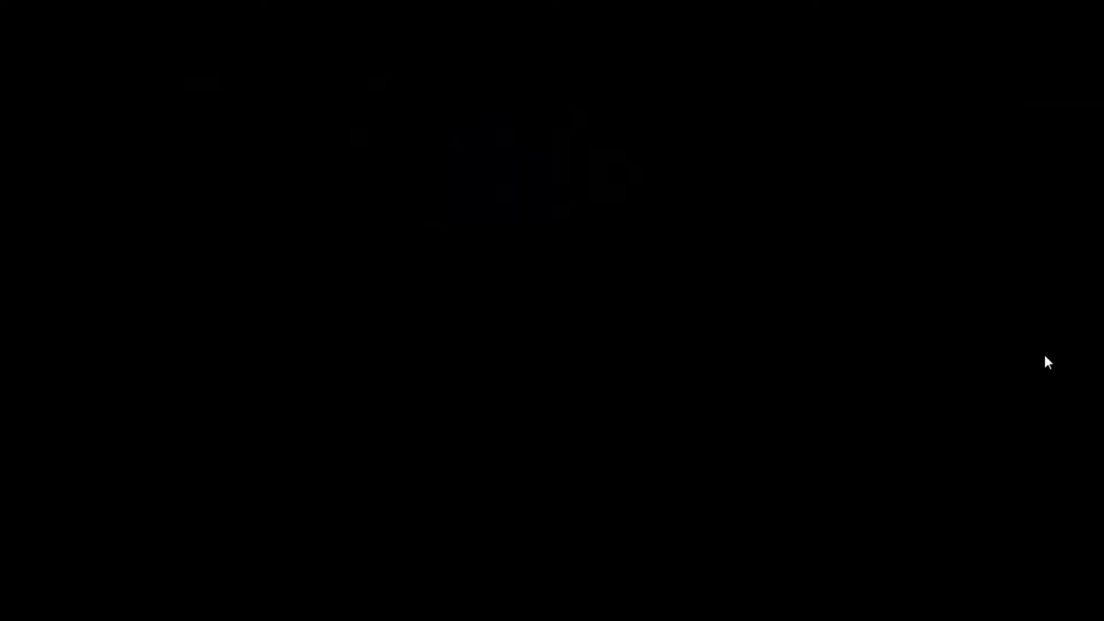
Start Intergraph License Administration from the Start menu's Intergraph Licensing 11.11.1 folder.
key("super")
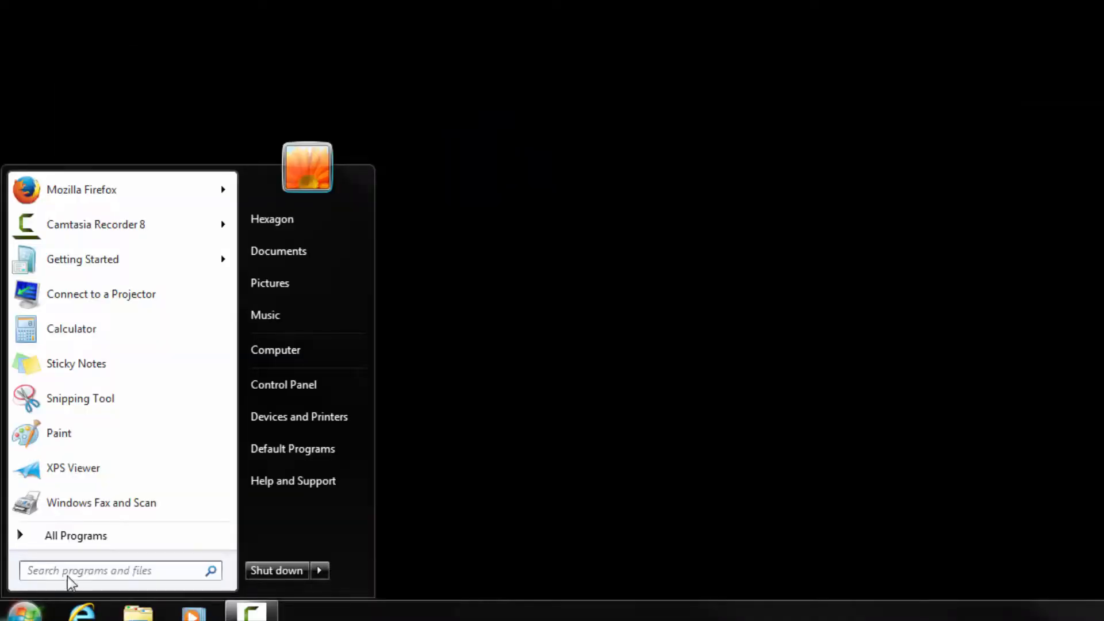
left_click(91, 536)
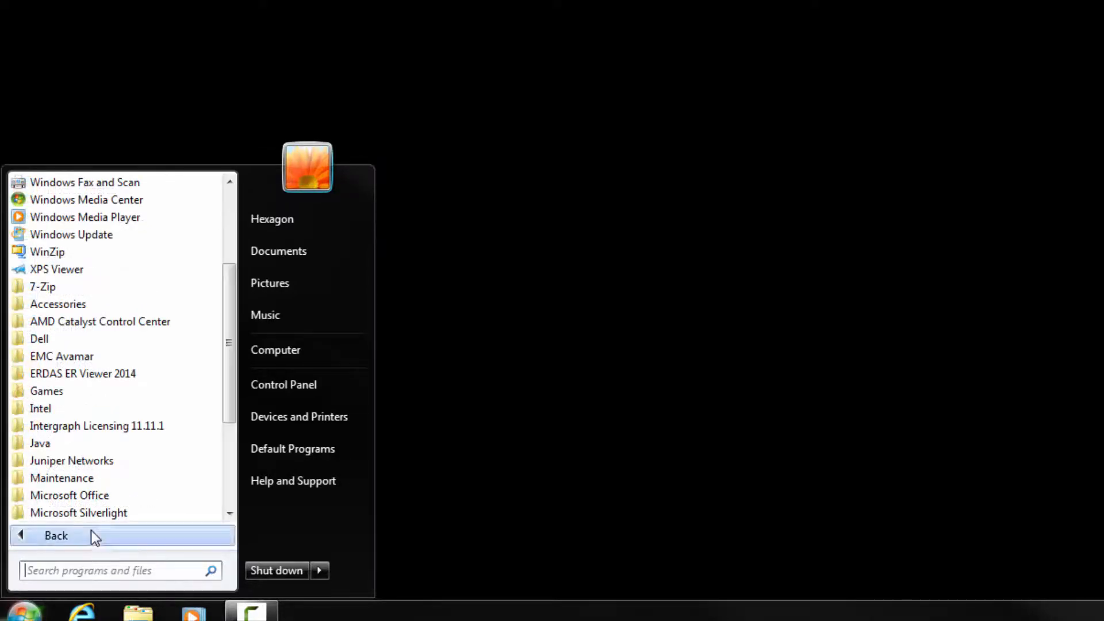
left_click(102, 429)
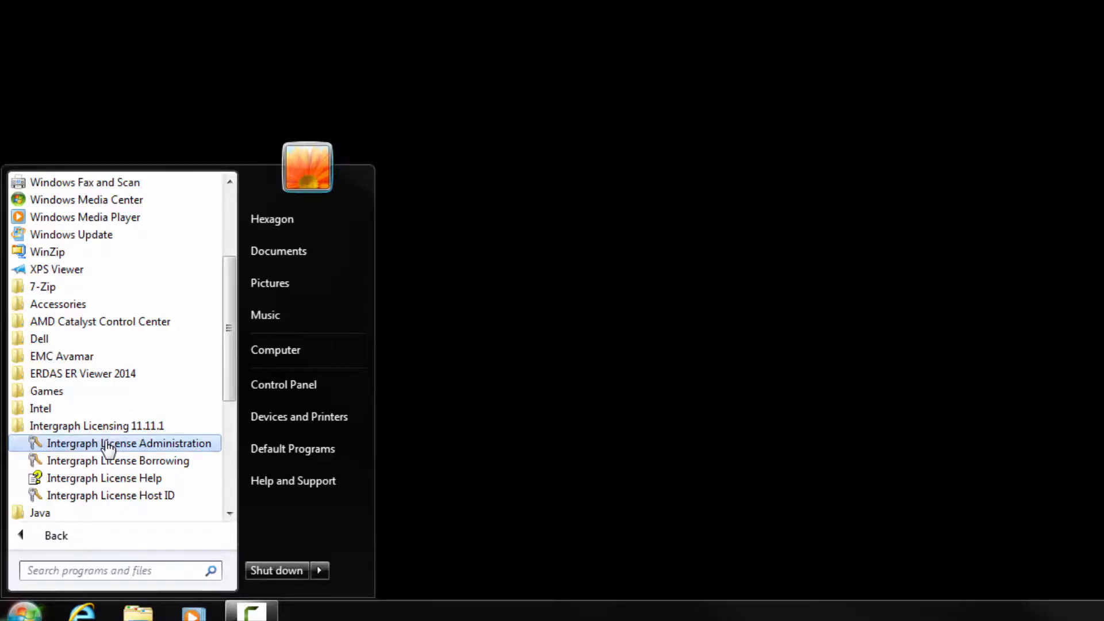
left_click(109, 445)
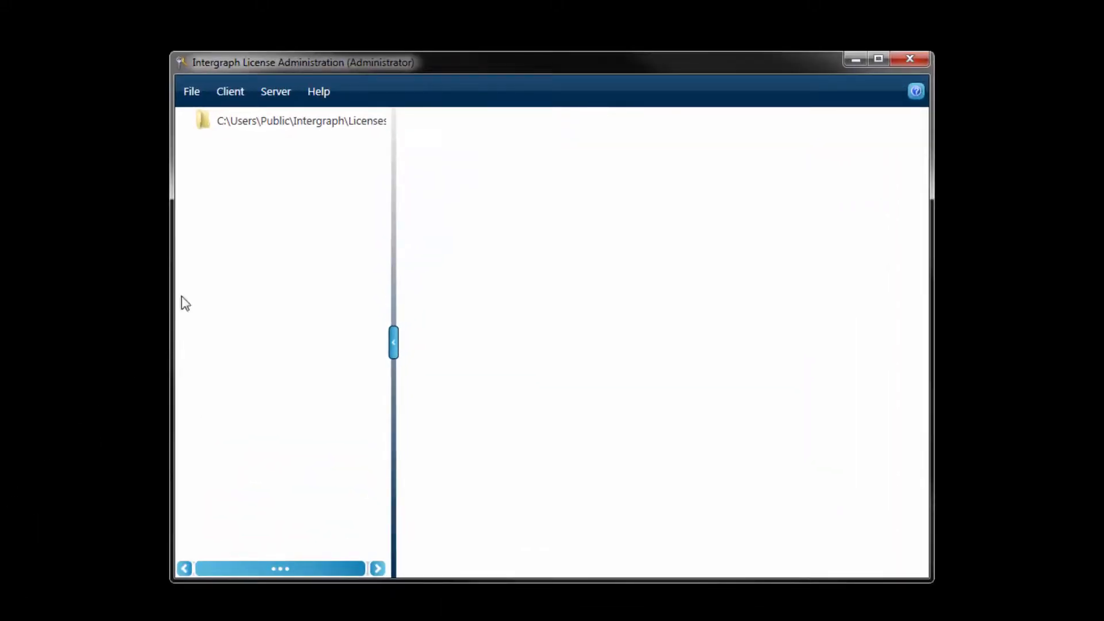
Import the INGR.lic license file through File > Import License File.
left_click(200, 92)
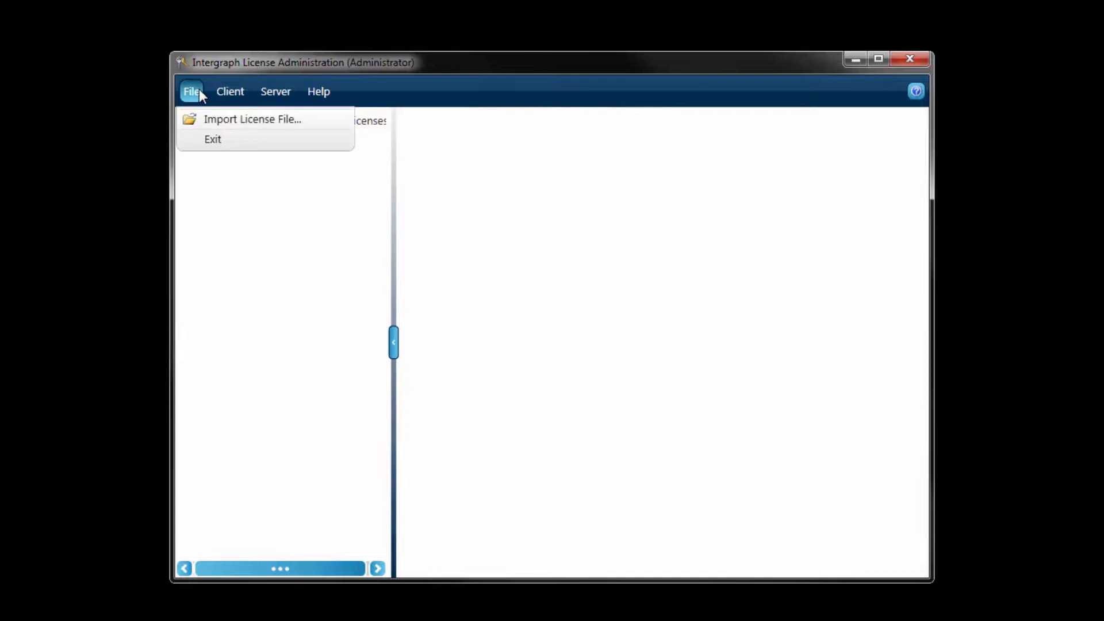
left_click(198, 123)
left_click(337, 210)
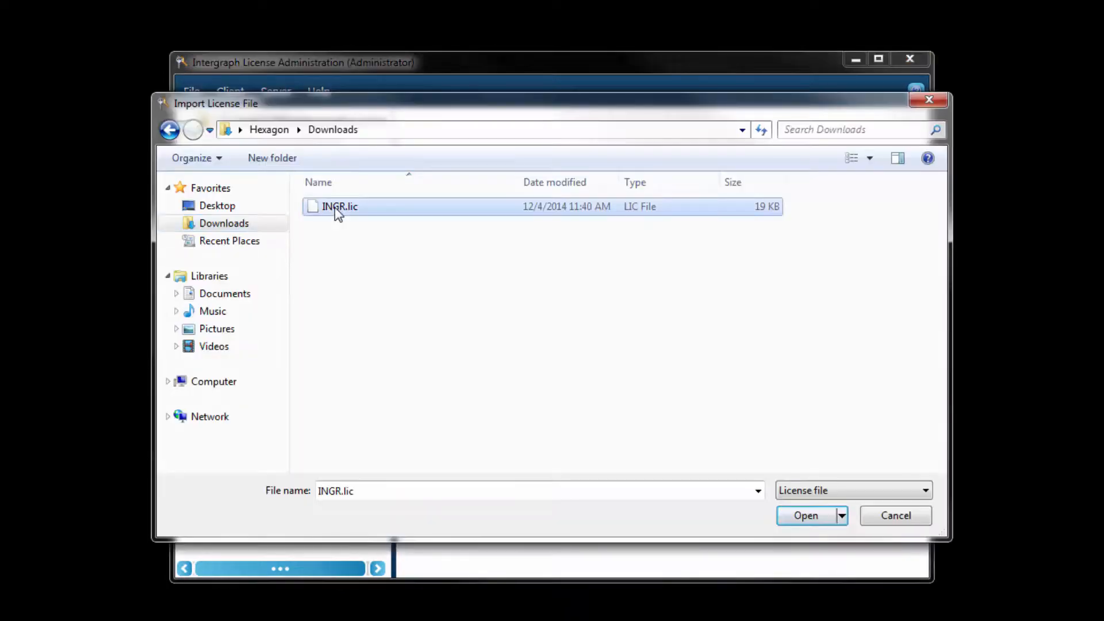
left_click(816, 521)
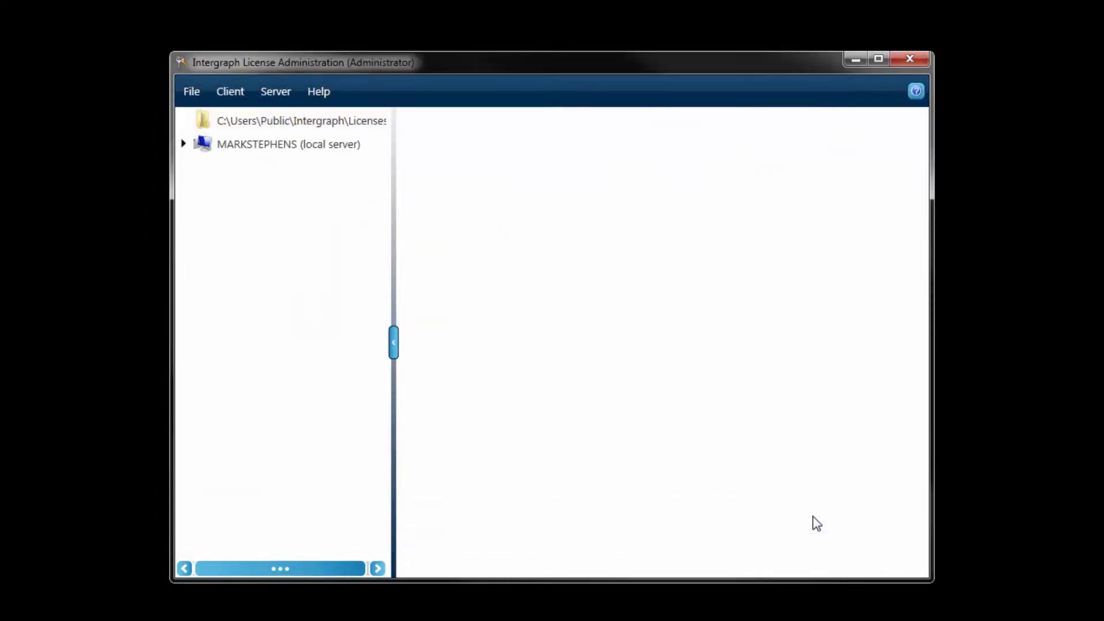
Expand the local server and display IMAGINE Essentials details showing 1 license available.
left_click(184, 152)
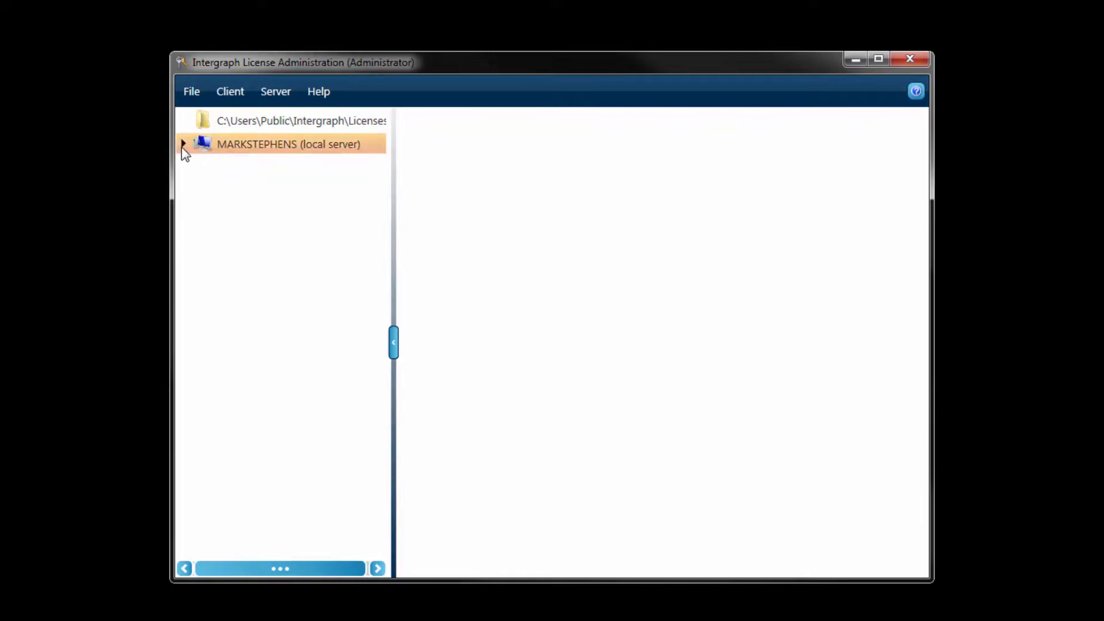
left_click(182, 146)
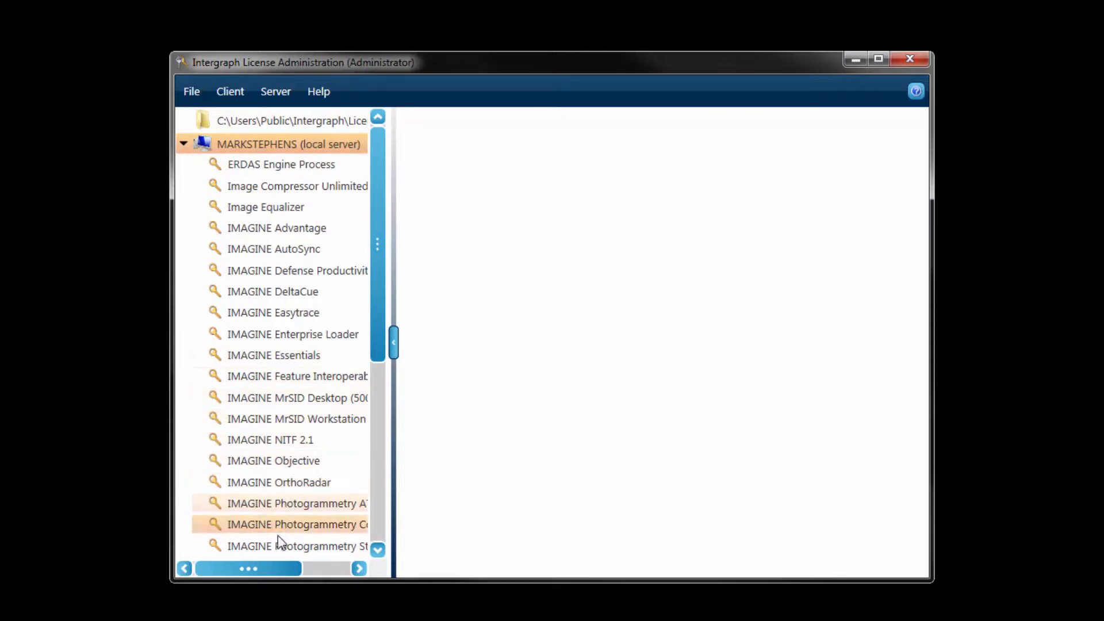
left_click(298, 360)
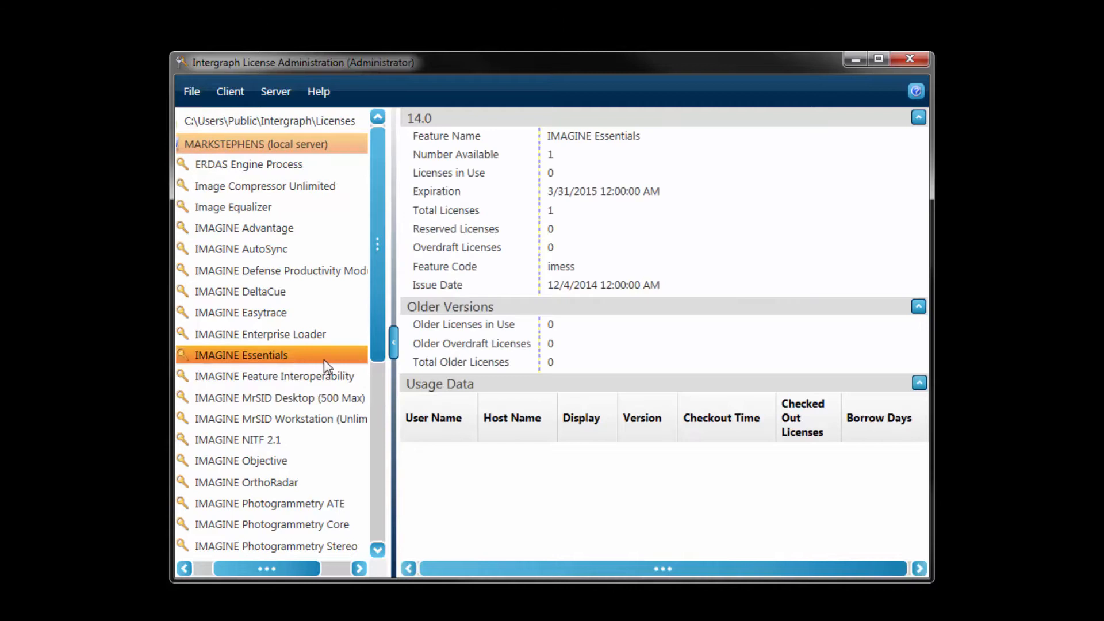